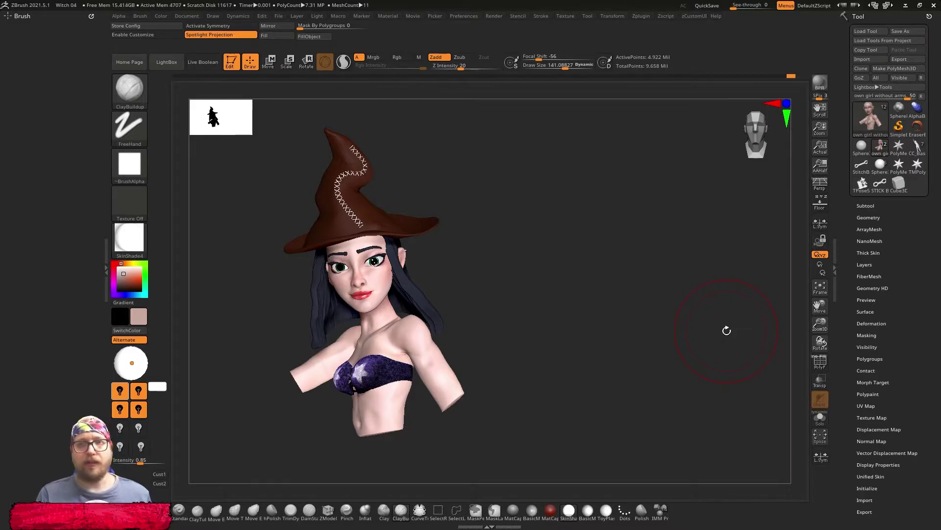
# Step: Browse the tool and brush collections via Quick Pick and make Blob the active brush
pyautogui.click(873, 117)
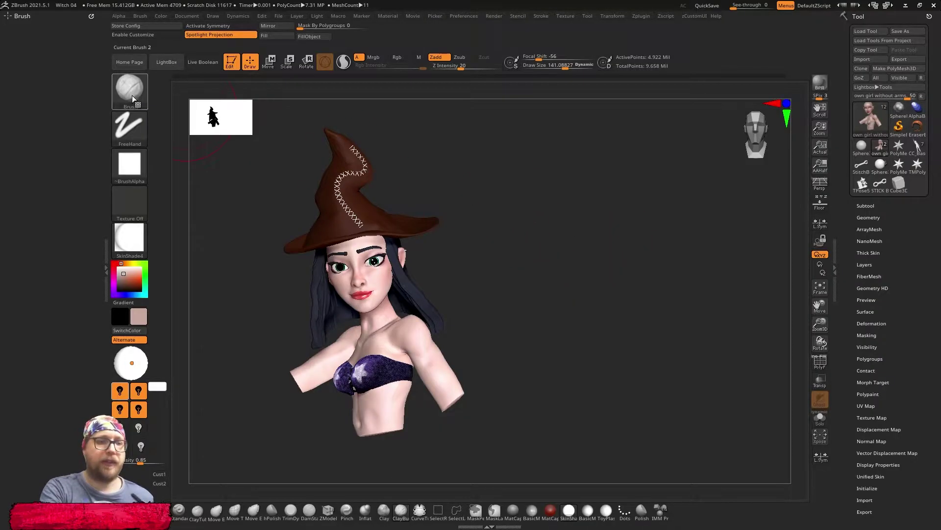
pyautogui.click(132, 95)
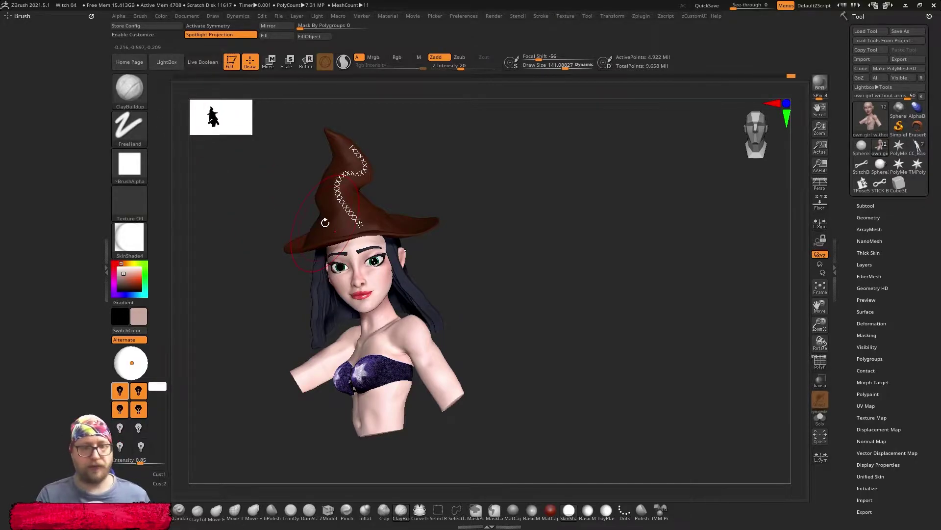
pyautogui.press('F1')
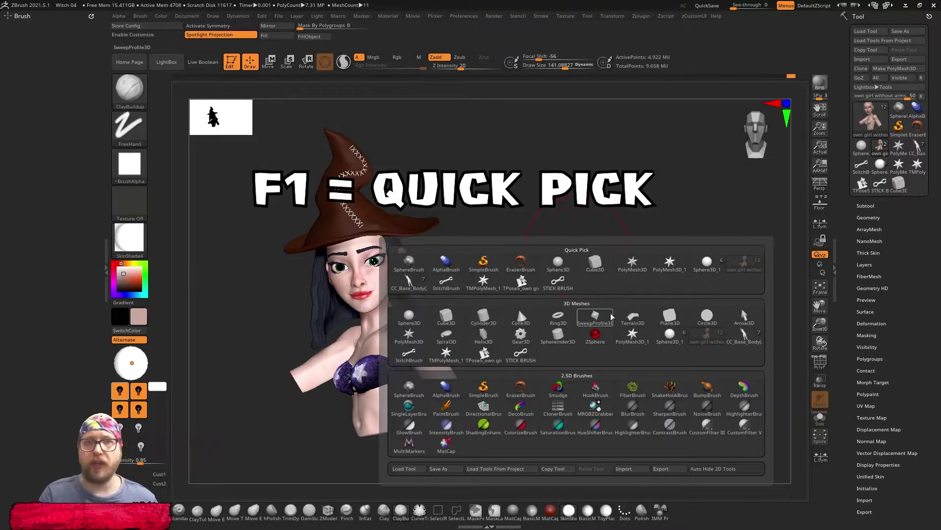
pyautogui.moveTo(632, 318)
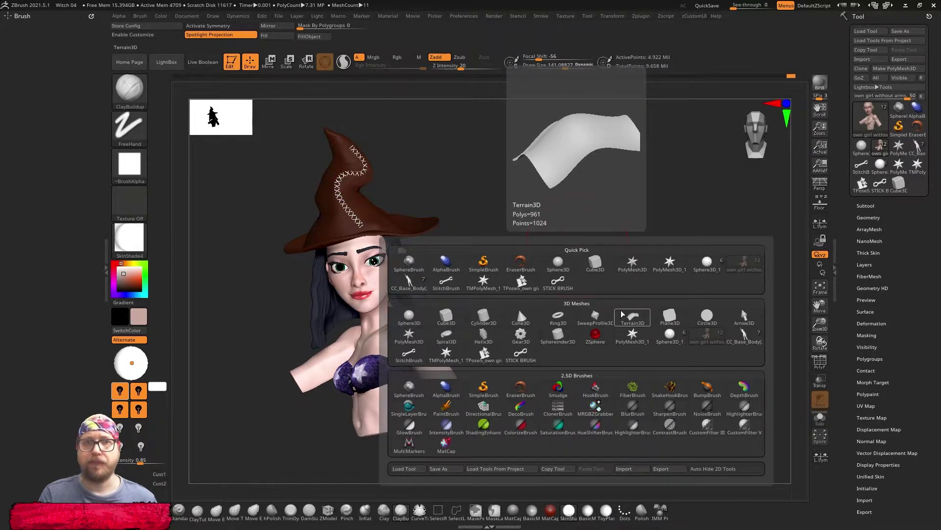
pyautogui.press('F2')
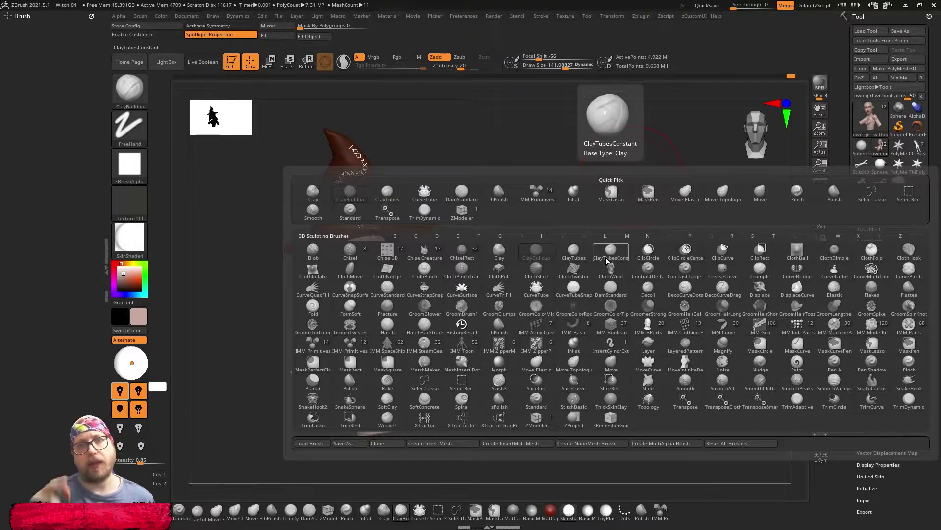
pyautogui.press('b')
pyautogui.press('b')
pyautogui.press('b')
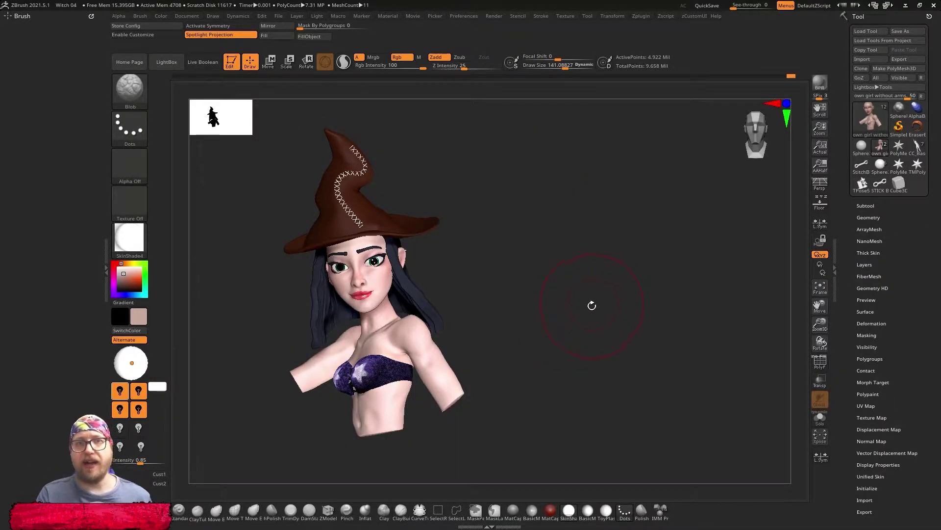
# Step: Review the stroke, alpha, texture and material palettes, keeping Dots stroke, no alpha and MatCap Gray
pyautogui.press('F3')
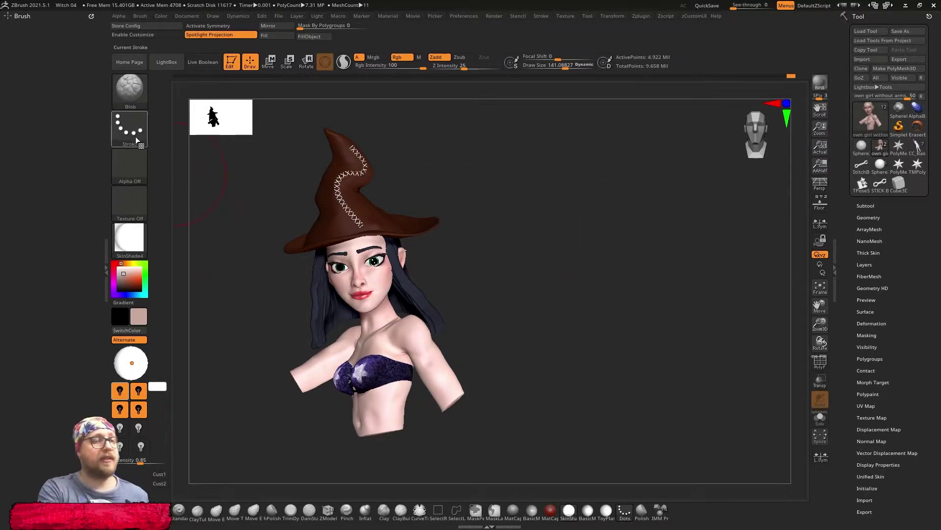
pyautogui.click(135, 138)
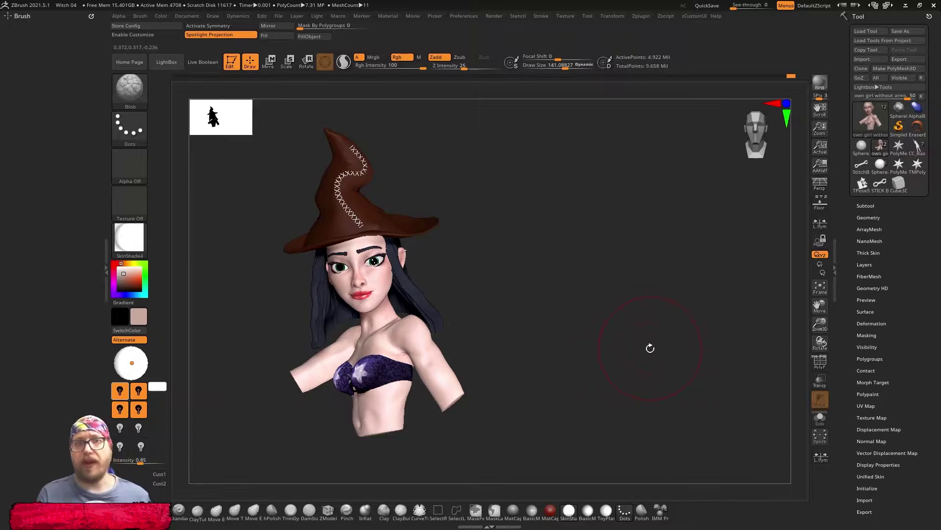
pyautogui.press('F4')
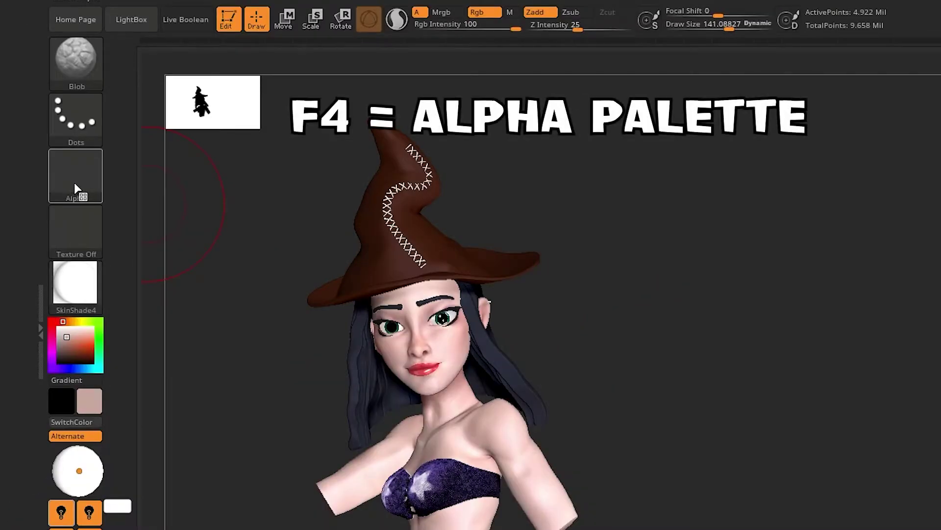
pyautogui.click(74, 184)
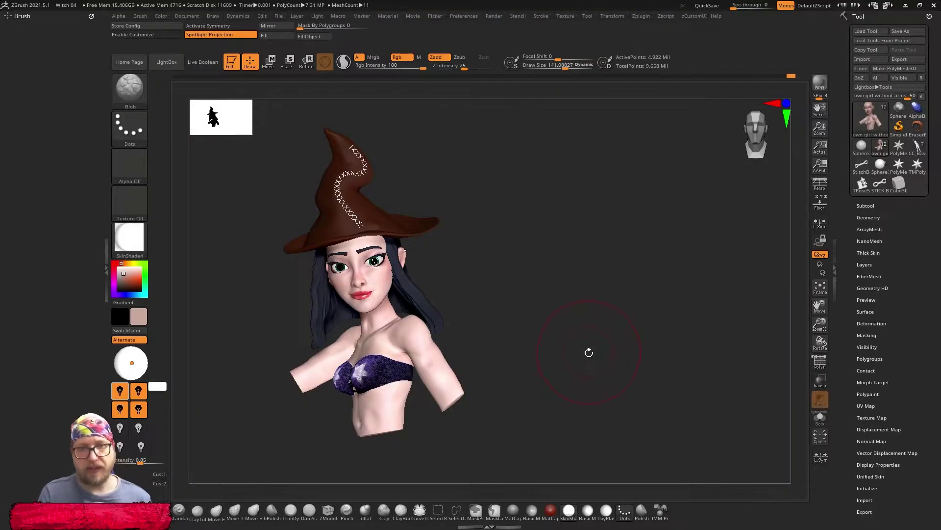
pyautogui.press('F5')
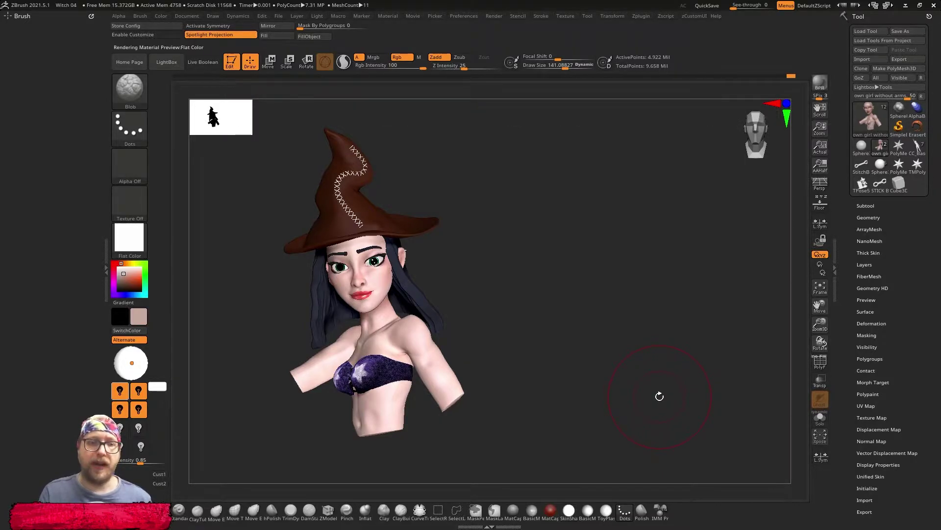
pyautogui.press('F6')
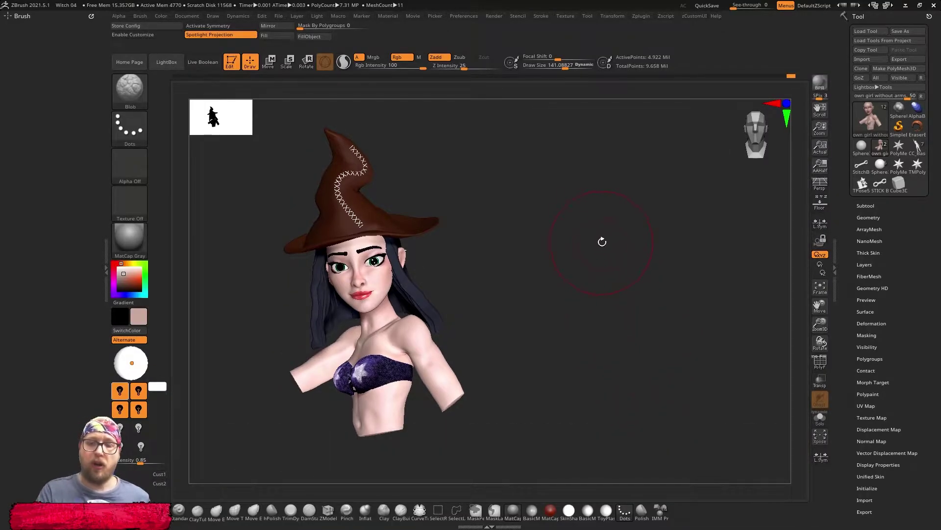
# Step: Bring up the quick colour and brush panel with Tab and the Spacebar
pyautogui.press('Tab')
pyautogui.press('Tab')
pyautogui.press('Tab')
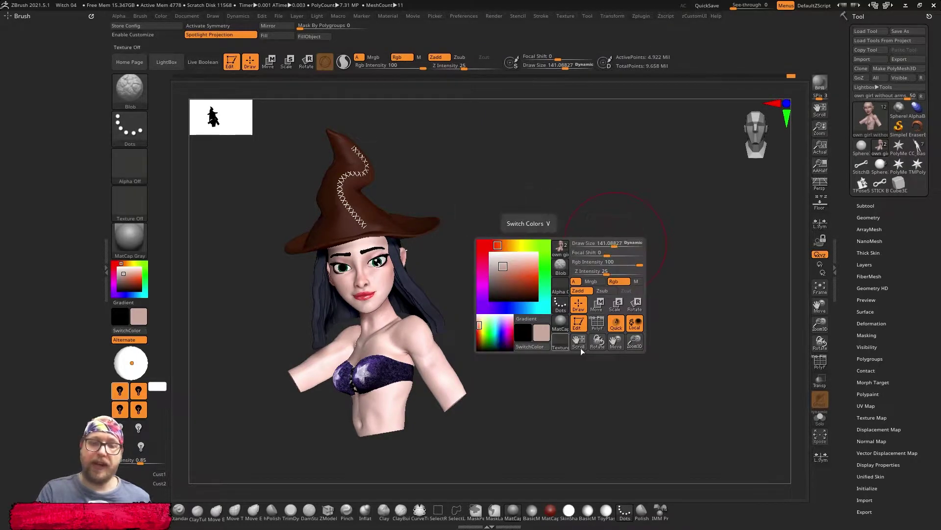
pyautogui.press('Tab')
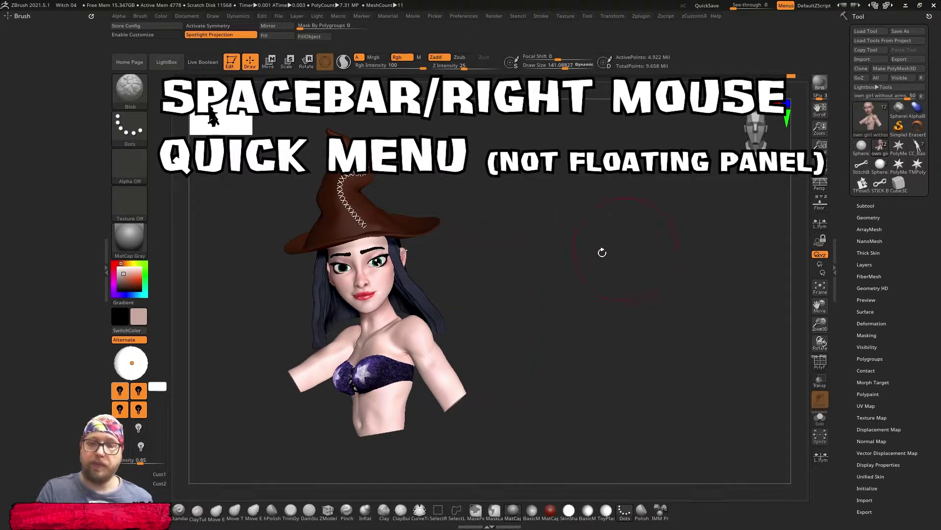
pyautogui.press('space')
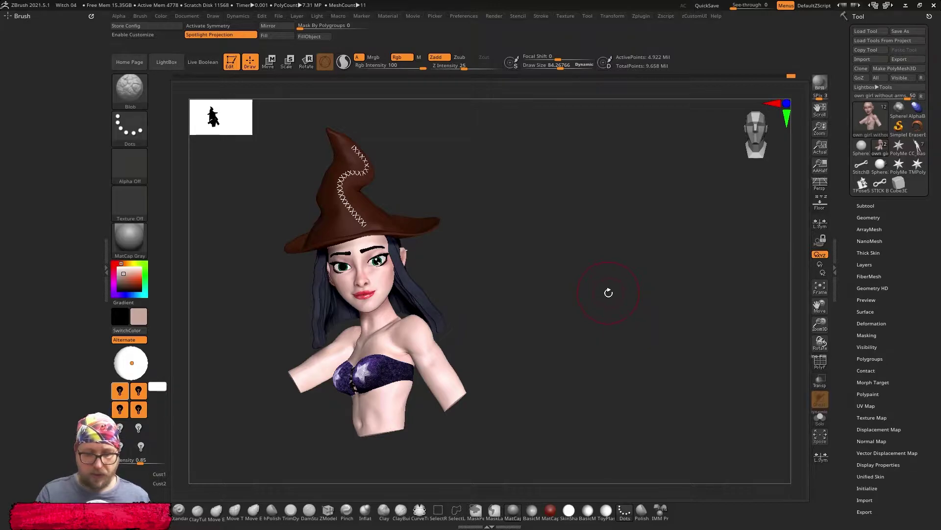
# Step: Keep Z Intensity at 25 and raise the Draw Size to about 253
pyautogui.press('u')
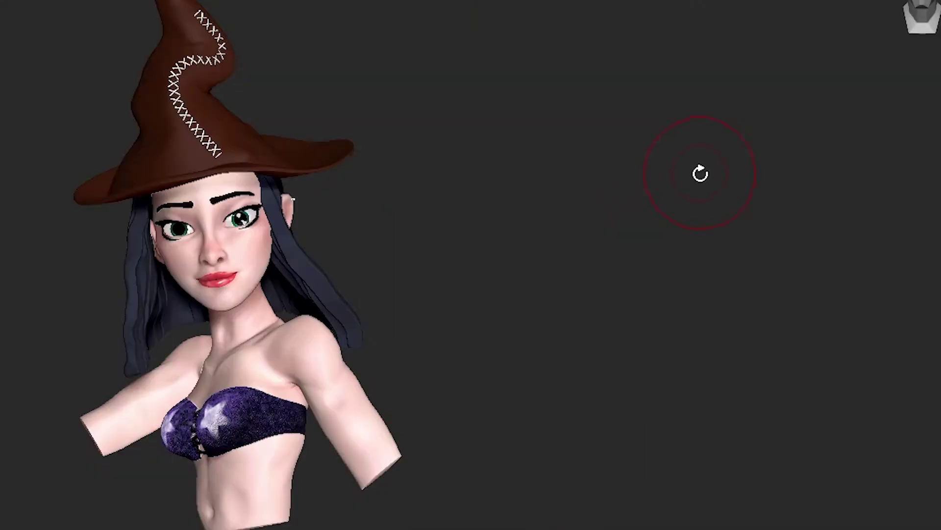
pyautogui.press('s')
pyautogui.moveTo(702, 173); pyautogui.dragTo(725, 169)
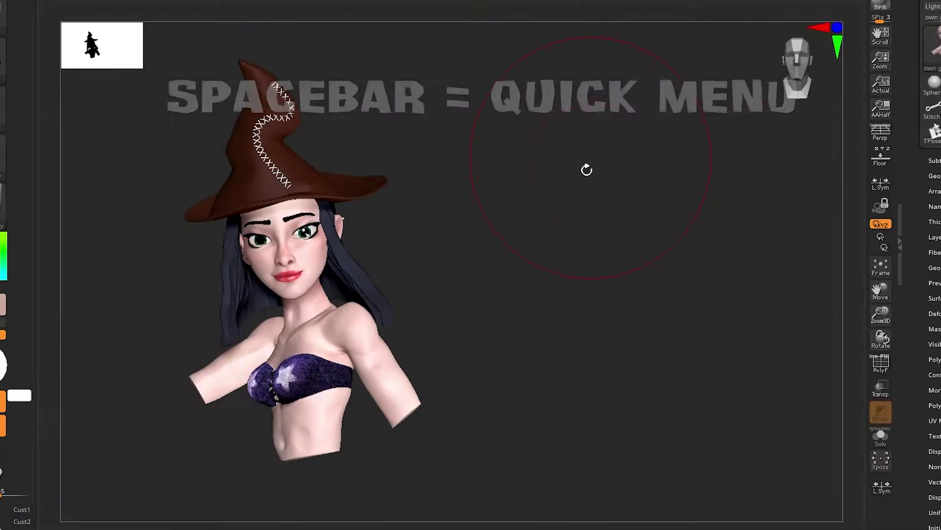
pyautogui.press('space')
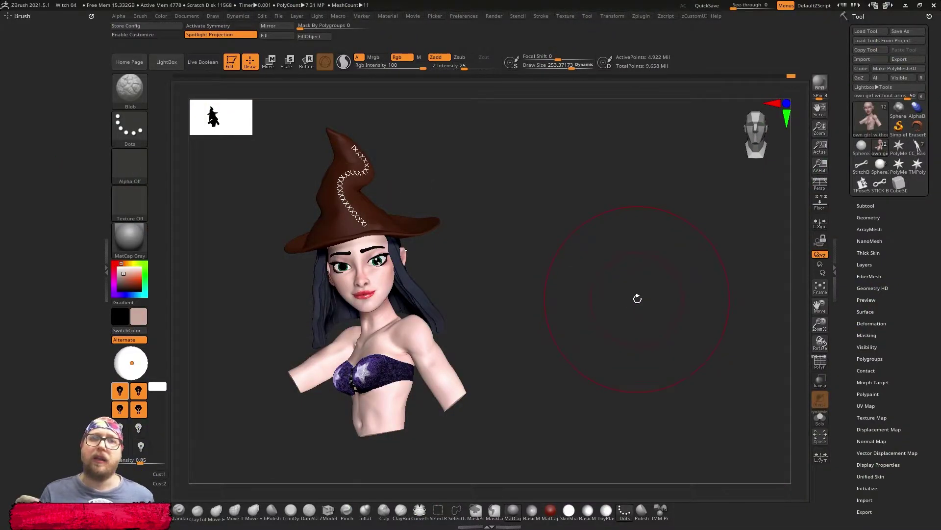
# Step: Orbit the witch bust to her right profile, slide her across the canvas and return to a front view
pyautogui.moveTo(642, 308)
pyautogui.mouseDown()
pyautogui.moveTo(606, 332)
pyautogui.moveTo(677, 275)
pyautogui.moveTo(603, 326)
pyautogui.moveTo(626, 271)
pyautogui.moveTo(651, 305)
pyautogui.moveTo(616, 329)
pyautogui.moveTo(620, 269)
pyautogui.moveTo(636, 318)
pyautogui.moveTo(640, 269)
pyautogui.moveTo(652, 290)
pyautogui.moveTo(663, 277)
pyautogui.mouseUp()
pyautogui.moveTo(459, 253)
pyautogui.mouseDown()
pyautogui.moveTo(517, 267)
pyautogui.moveTo(483, 257)
pyautogui.moveTo(429, 267)
pyautogui.moveTo(503, 271)
pyautogui.moveTo(487, 272)
pyautogui.mouseUp()
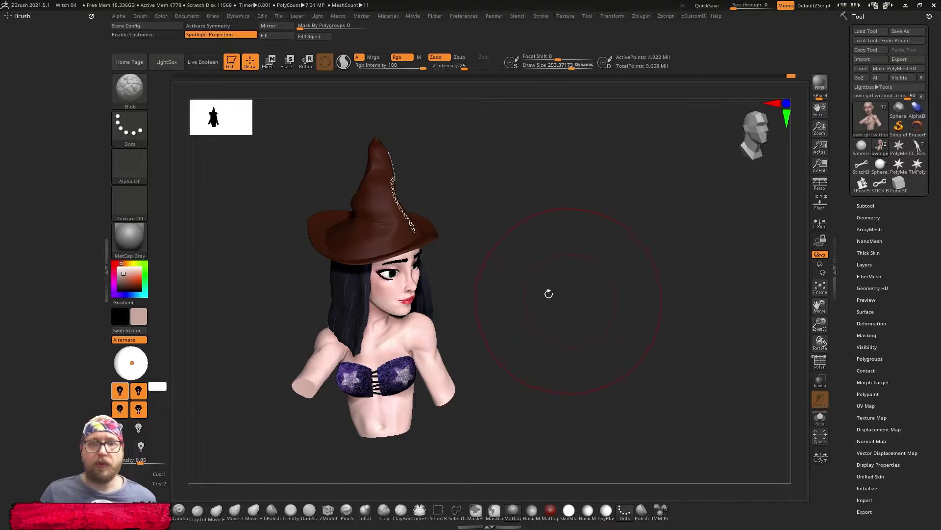
pyautogui.moveTo(497, 286)
pyautogui.keyDown('alt'); pyautogui.mouseDown()
pyautogui.moveTo(618, 290)
pyautogui.moveTo(733, 275)
pyautogui.moveTo(479, 277)
pyautogui.moveTo(424, 263)
pyautogui.moveTo(641, 248)
pyautogui.moveTo(556, 248)
pyautogui.mouseUp(); pyautogui.keyUp('alt')
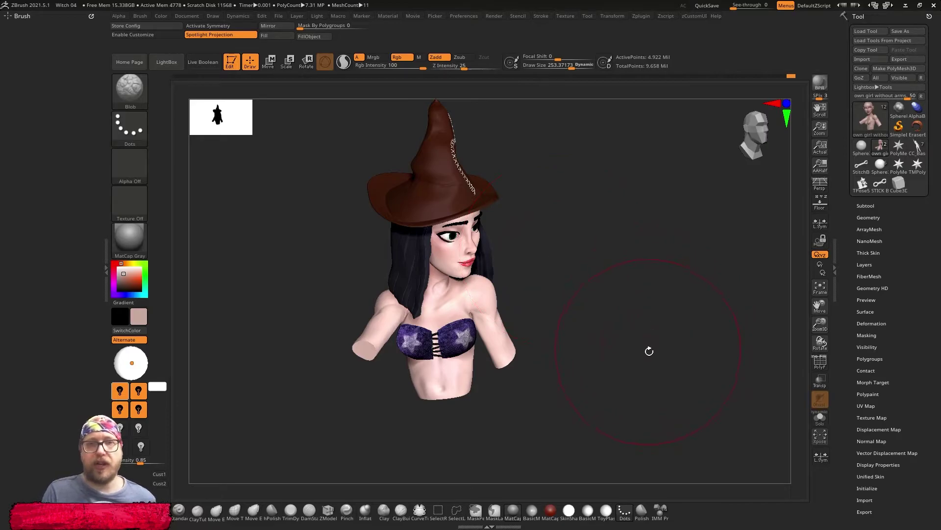
pyautogui.moveTo(647, 349)
pyautogui.mouseDown()
pyautogui.moveTo(623, 270)
pyautogui.moveTo(651, 363)
pyautogui.moveTo(637, 204)
pyautogui.moveTo(652, 337)
pyautogui.moveTo(666, 313)
pyautogui.moveTo(669, 341)
pyautogui.moveTo(639, 332)
pyautogui.moveTo(653, 338)
pyautogui.moveTo(639, 364)
pyautogui.mouseUp()
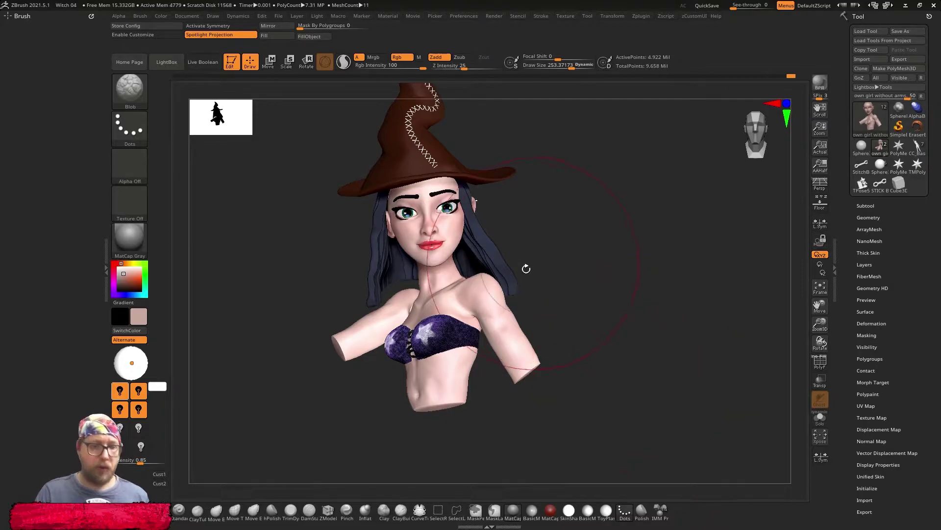
pyautogui.click(272, 66)
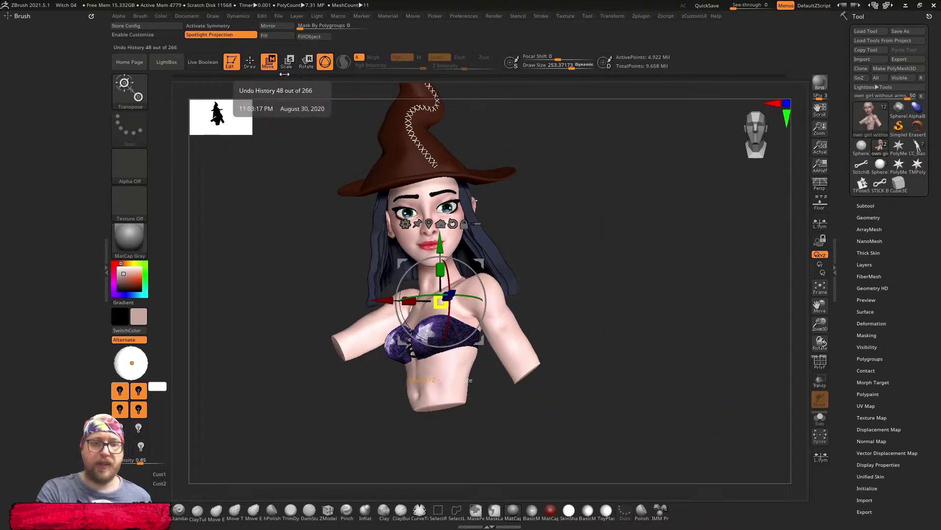
pyautogui.press('e')
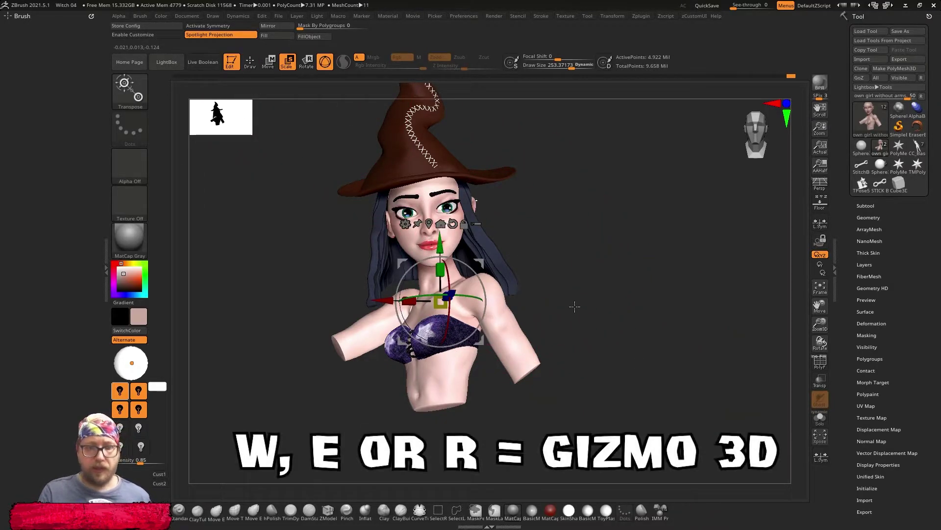
pyautogui.press('r')
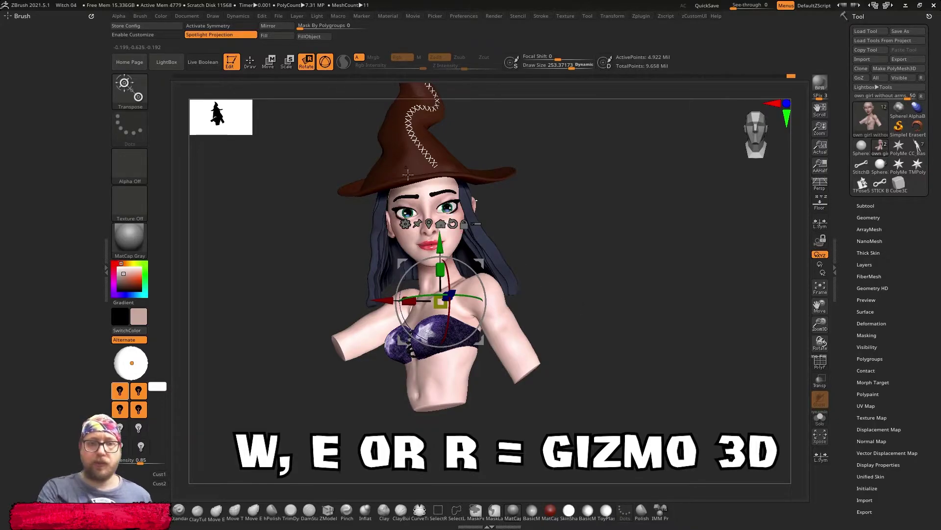
pyautogui.press('e')
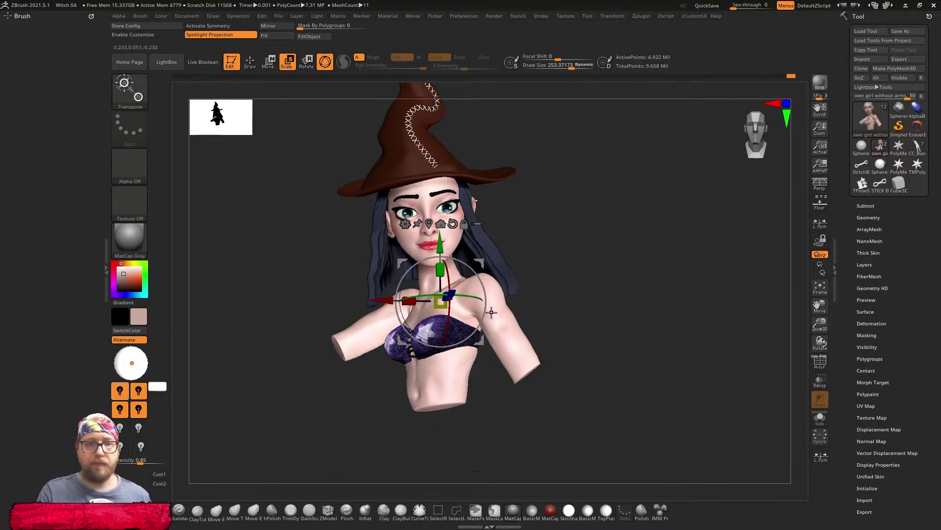
pyautogui.press('w')
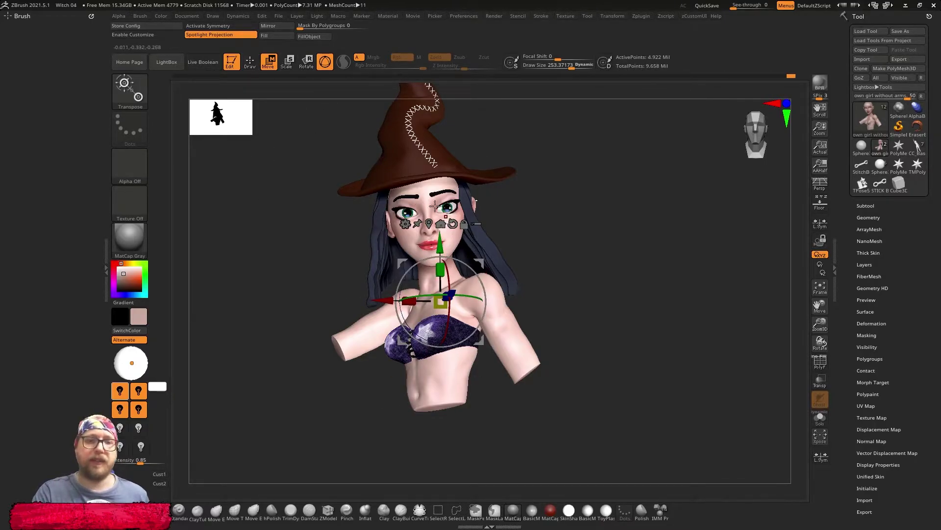
pyautogui.click(250, 64)
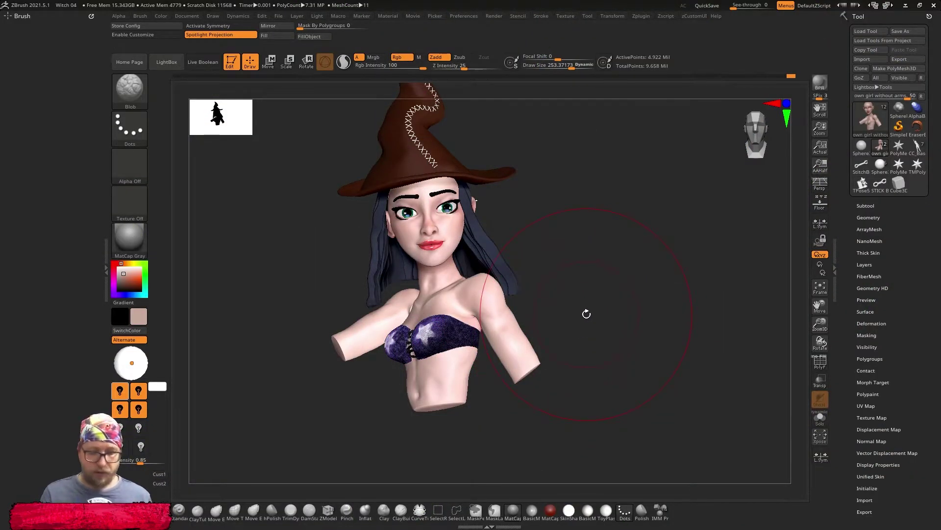
# Step: Show and dismiss the full brush collection a couple of times
pyautogui.press('b')
pyautogui.press('Escape')
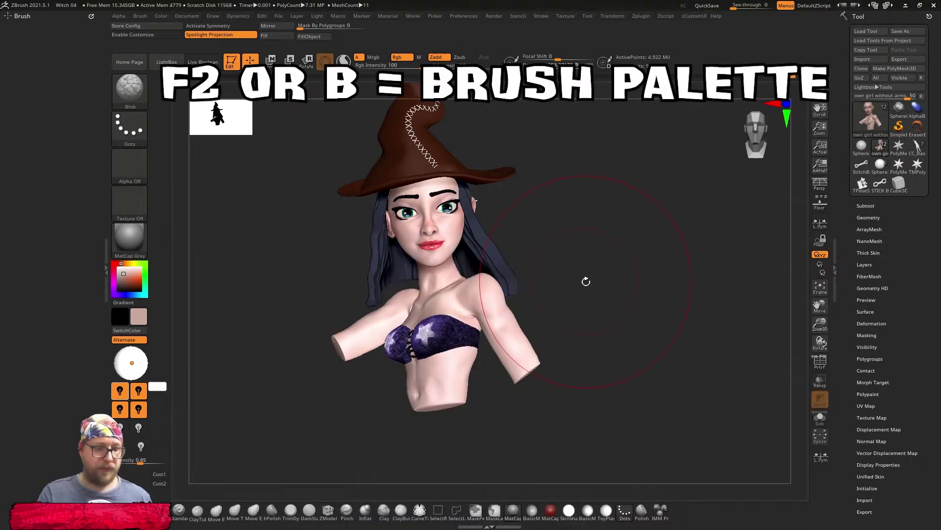
pyautogui.press('b')
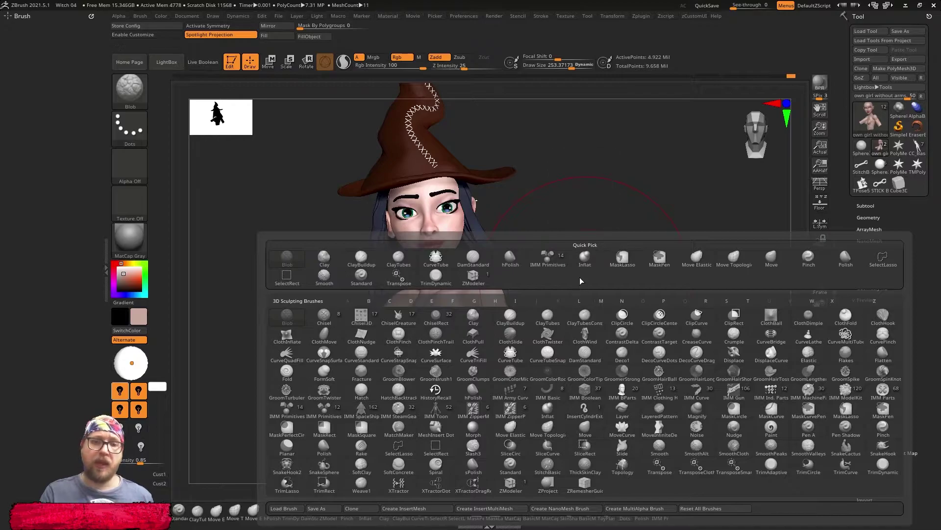
pyautogui.press('Escape')
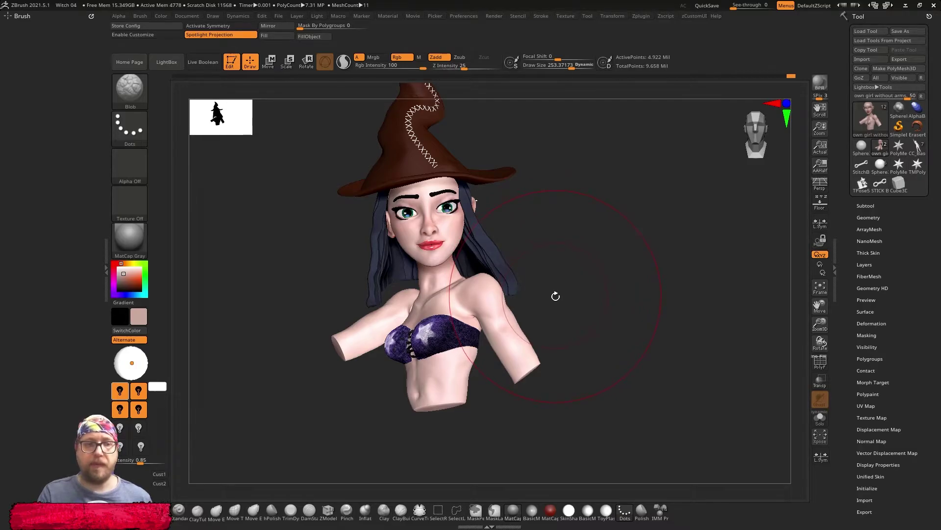
# Step: Make Move the active brush, then reopen the collection filtered to brushes starting with C
pyautogui.press('b')
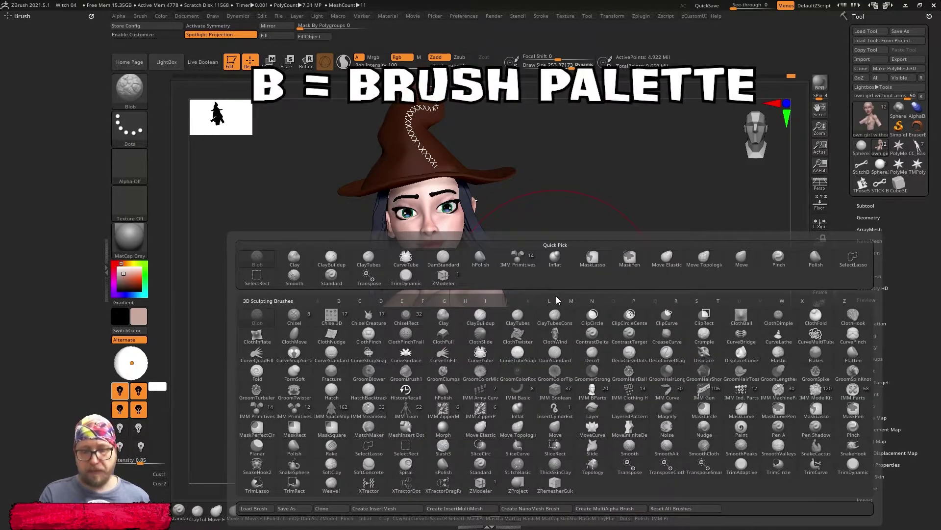
pyautogui.press('m')
pyautogui.press('v')
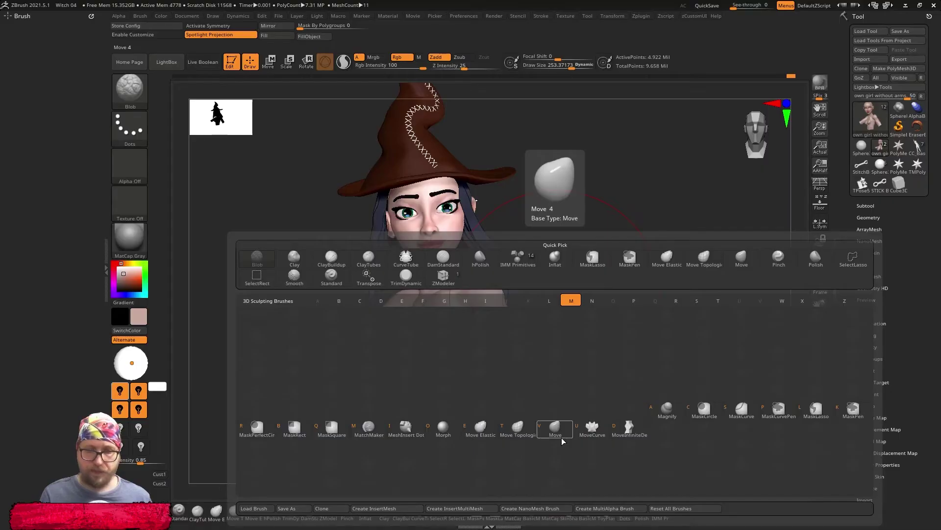
pyautogui.click(561, 437)
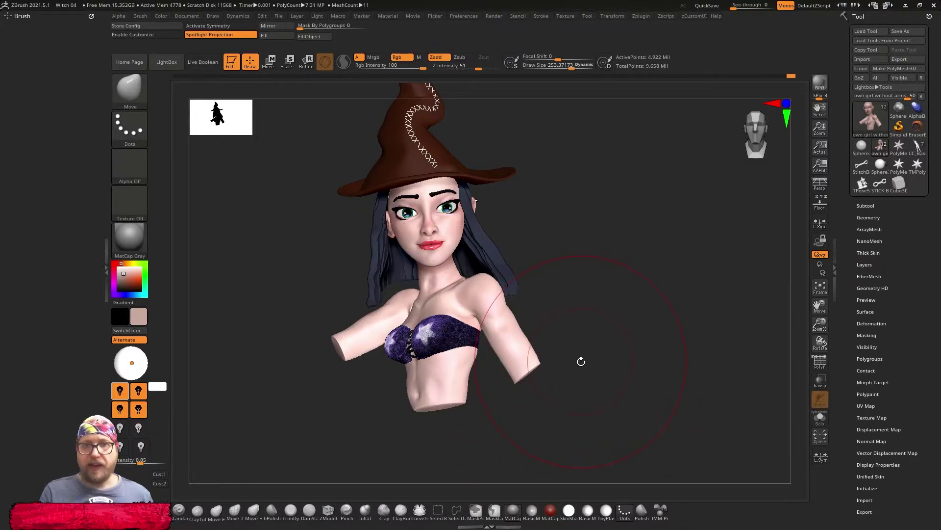
pyautogui.press('b')
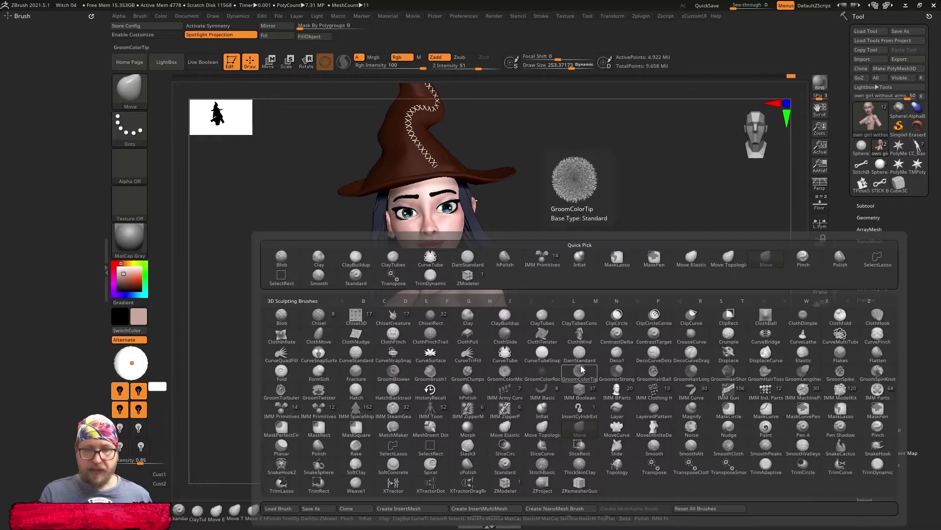
pyautogui.press('c')
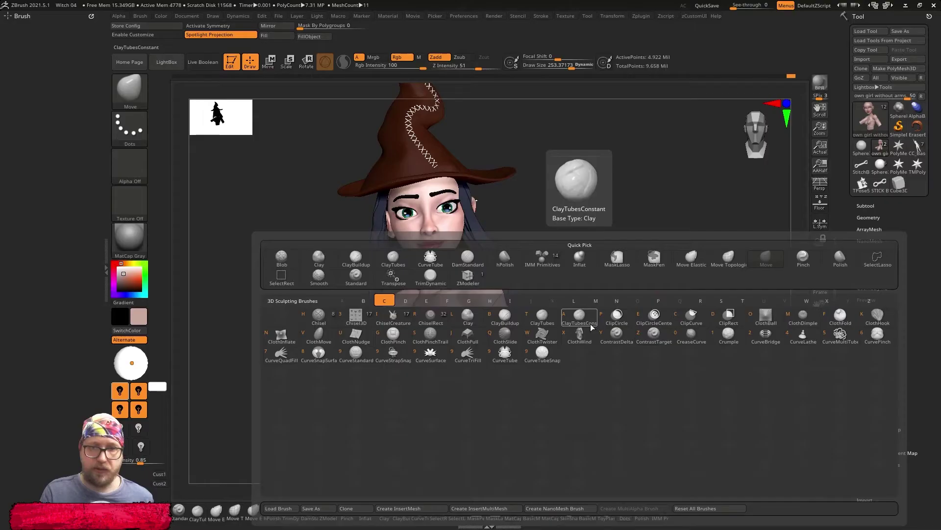
# Step: Choose ClayTubesConstant, sample the lips' red as main colour and shrink Draw Size to about 71
pyautogui.click(590, 323)
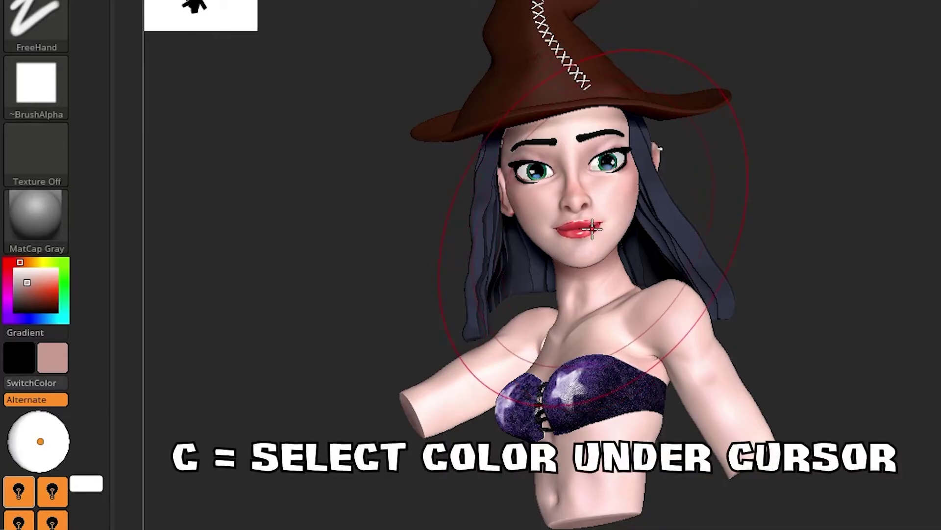
pyautogui.press('c')
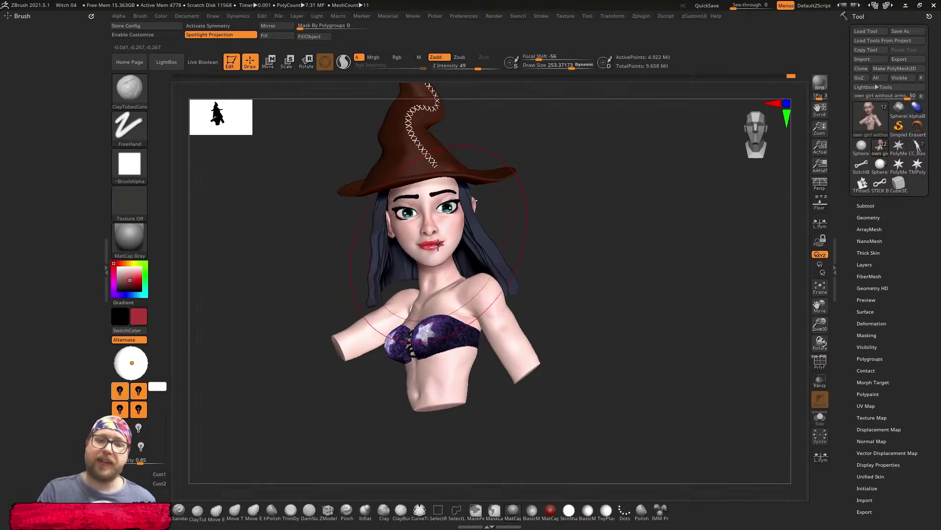
pyautogui.press('s')
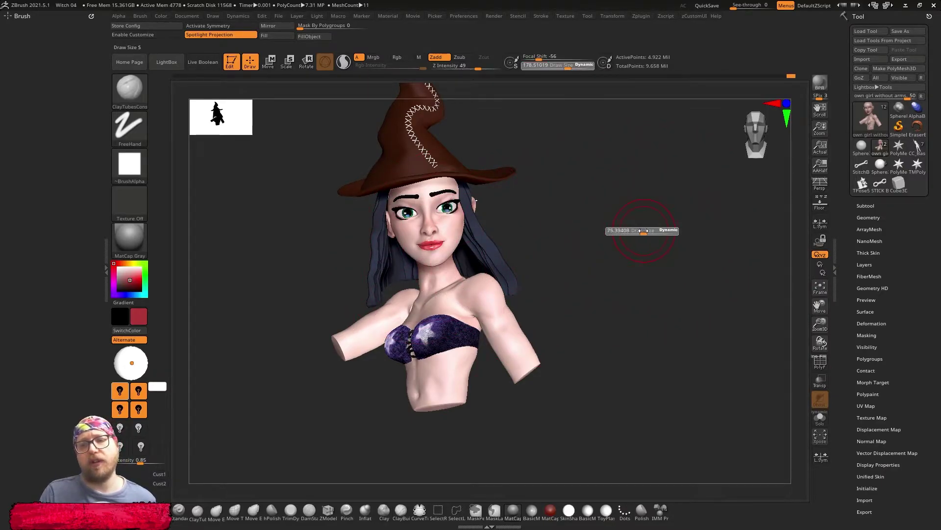
pyautogui.moveTo(643, 230); pyautogui.dragTo(556, 278)
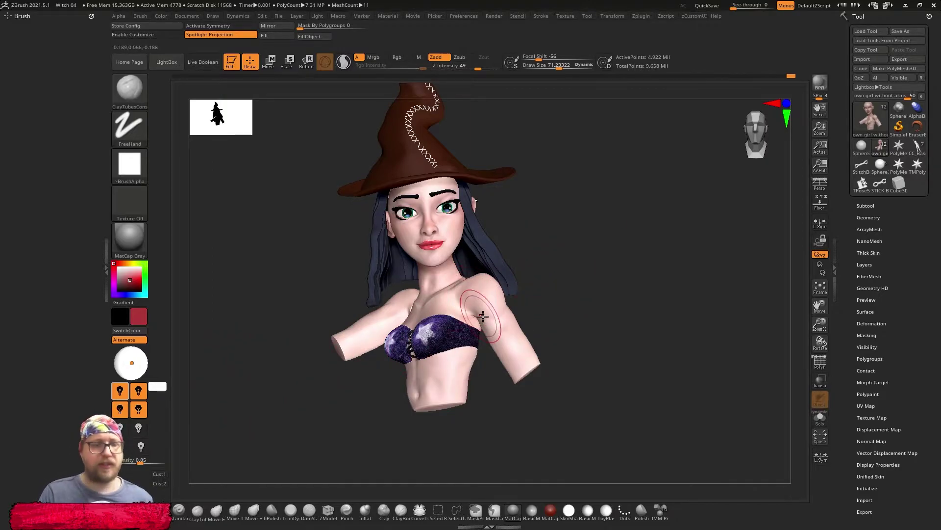
# Step: Swap the main and secondary colours several times, ending with black main and red secondary
pyautogui.press('v')
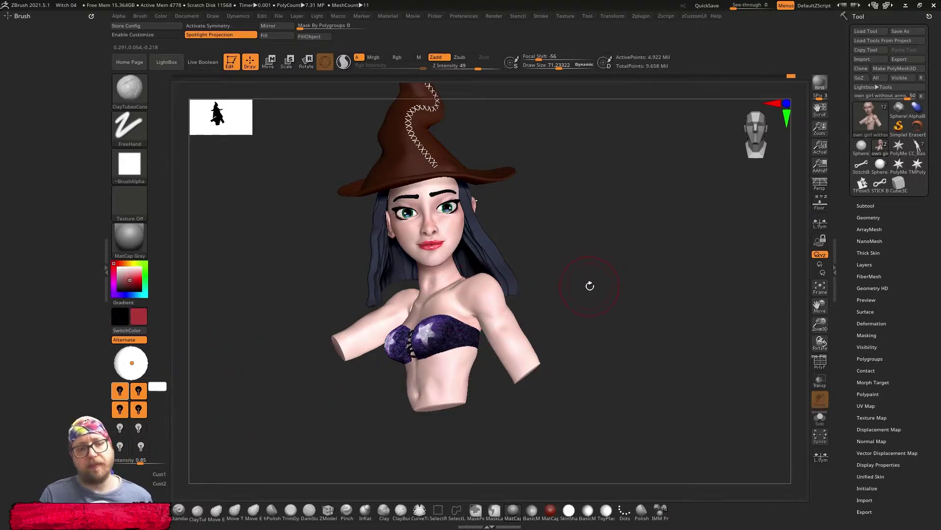
pyautogui.press('v')
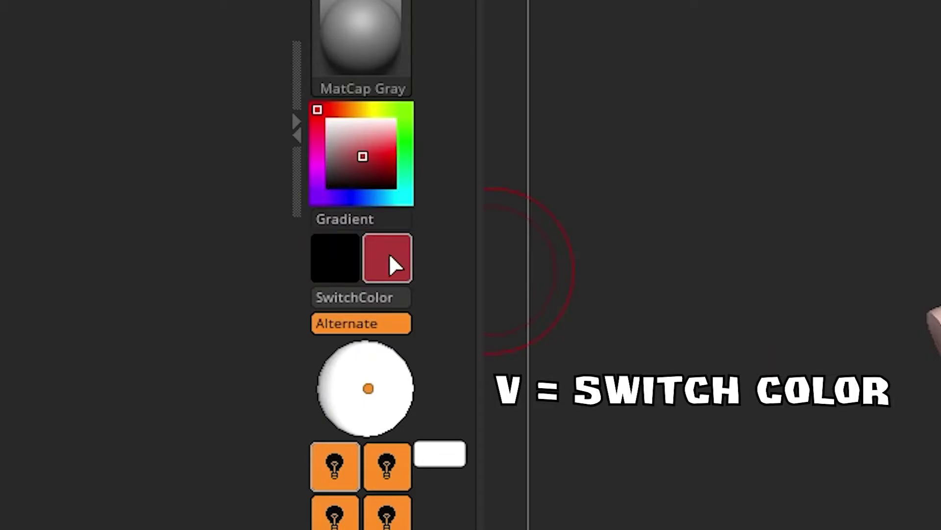
pyautogui.press('v')
pyautogui.press('v')
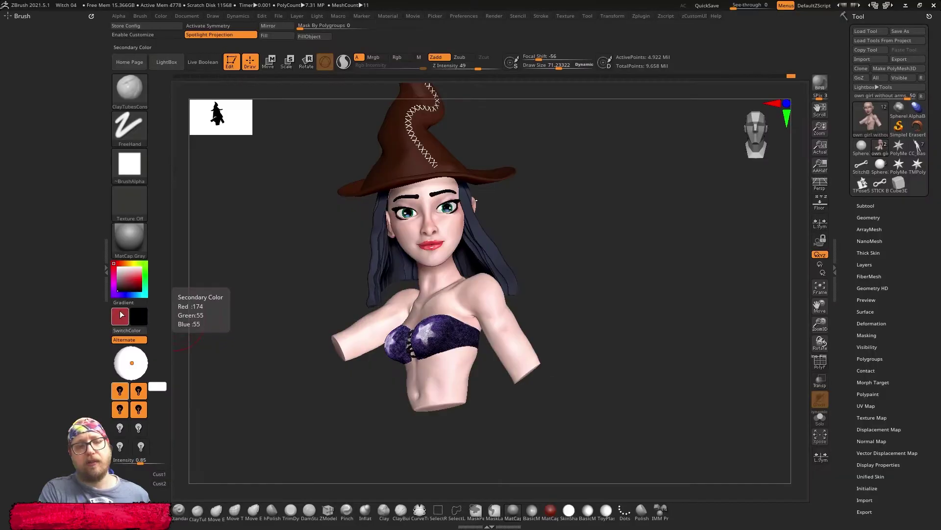
pyautogui.press('v')
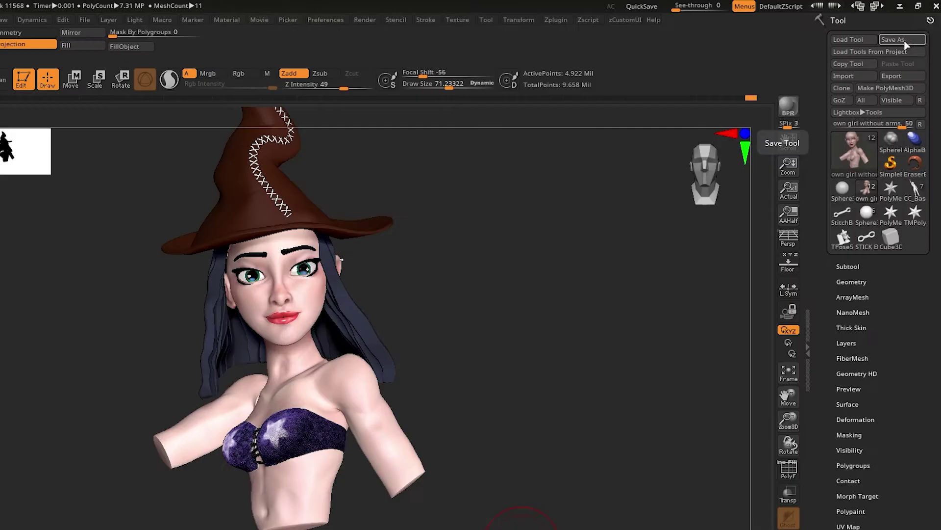
# Step: Bring up the Save ZTool dialog in the WITCH 1 folder, close it and reopen it with Ctrl+Shift+T
pyautogui.click(903, 41)
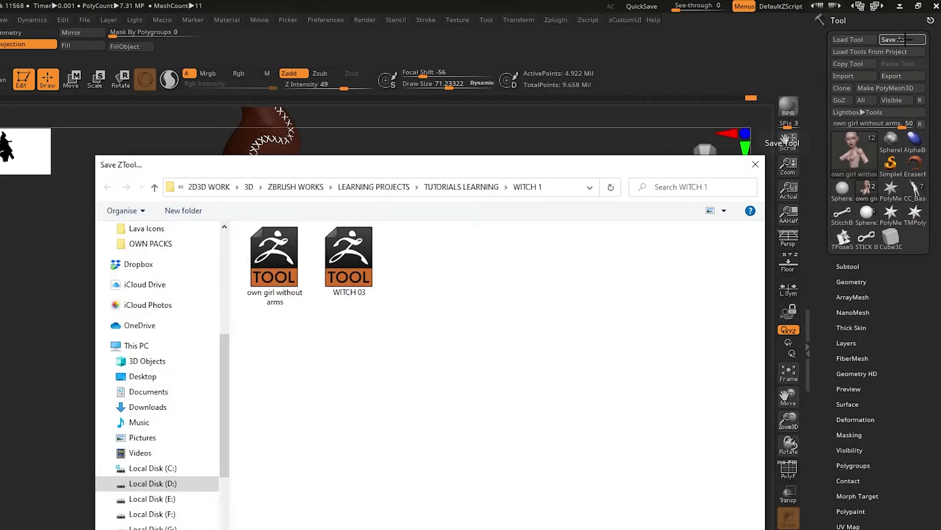
pyautogui.press('Return')
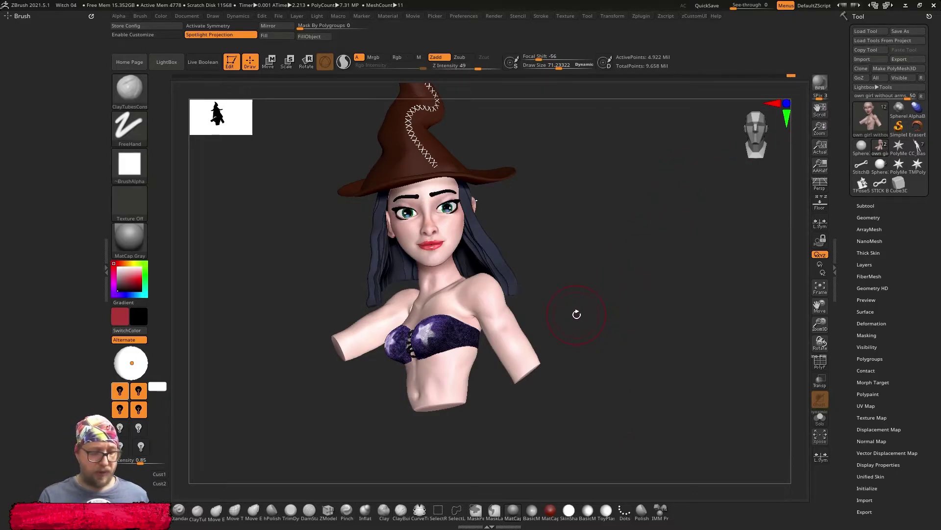
pyautogui.hotkey('ctrl', 'shift', 't')
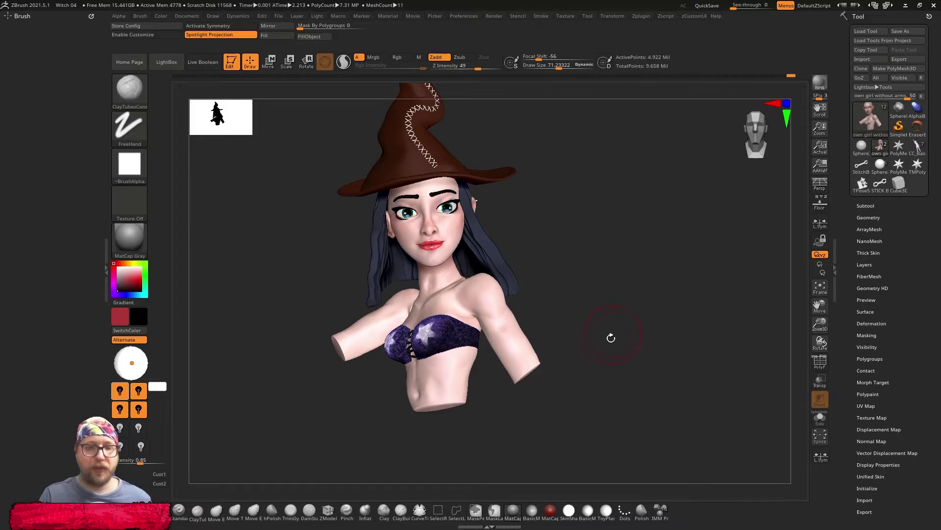
pyautogui.scroll(5, 648, 414)
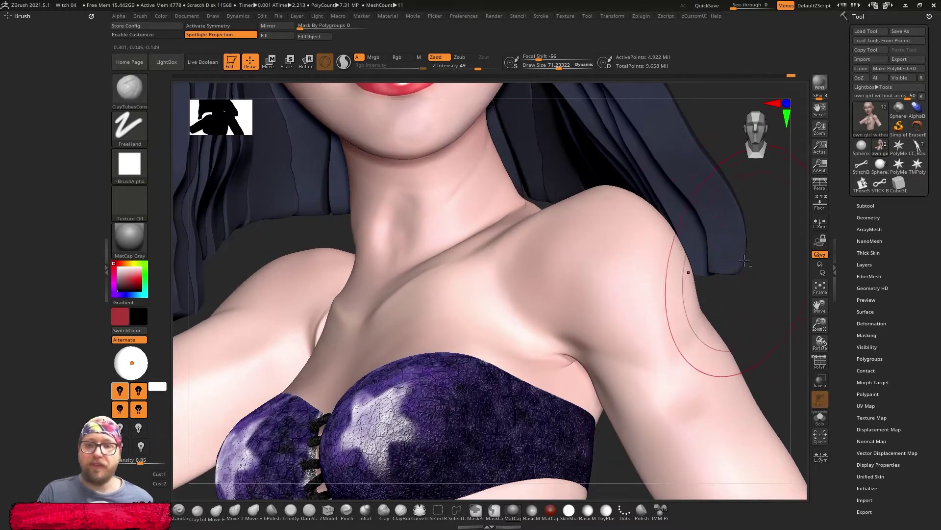
pyautogui.scroll(1, 764, 311)
pyautogui.scroll(3, 764, 312)
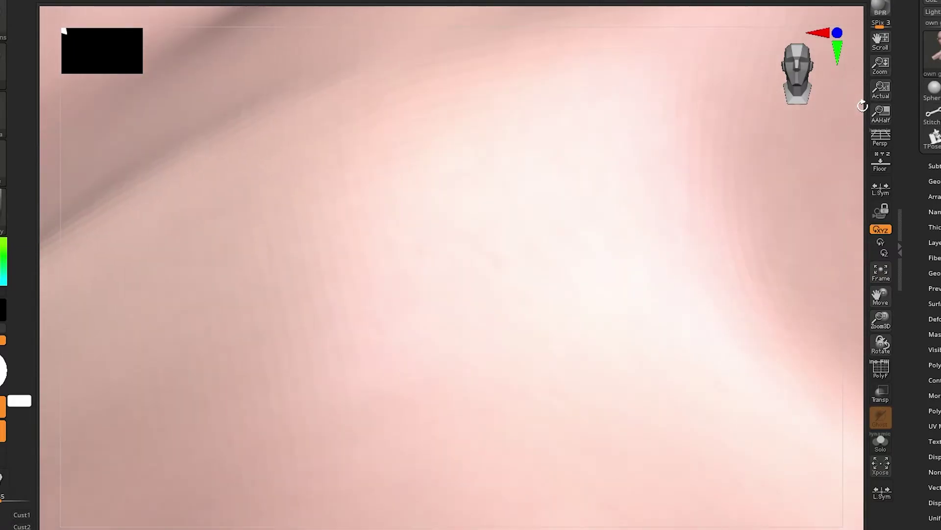
# Step: Adjust the shoulder close-up and fit the whole witch bust to the canvas
pyautogui.moveTo(862, 95)
pyautogui.mouseDown()
pyautogui.moveTo(866, 72)
pyautogui.moveTo(863, 141)
pyautogui.mouseUp()
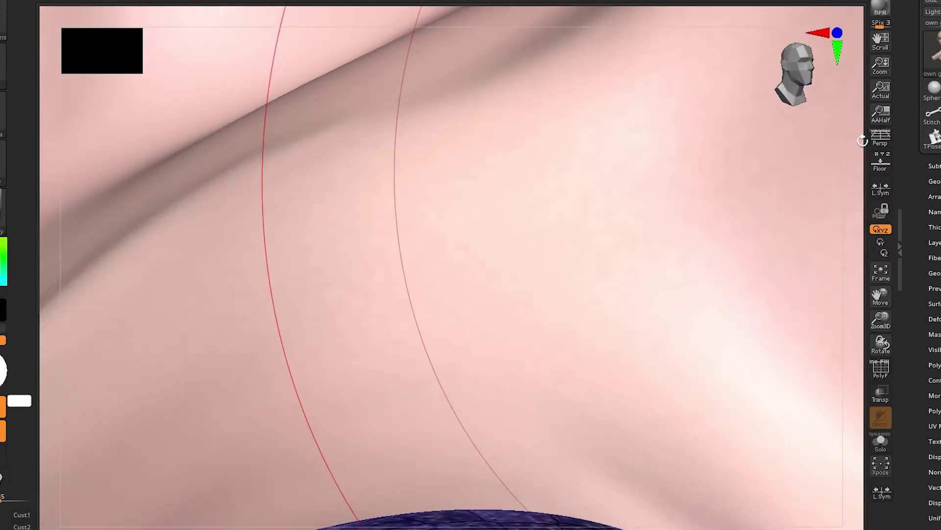
pyautogui.press('f')
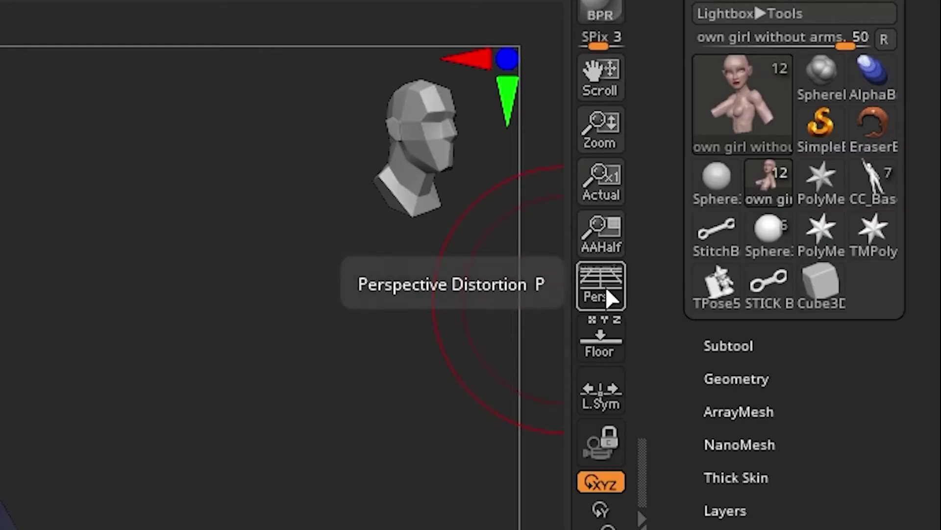
# Step: Turn perspective on, rotate the bust to a three-quarter view and bring up the camera settings
pyautogui.click(614, 297)
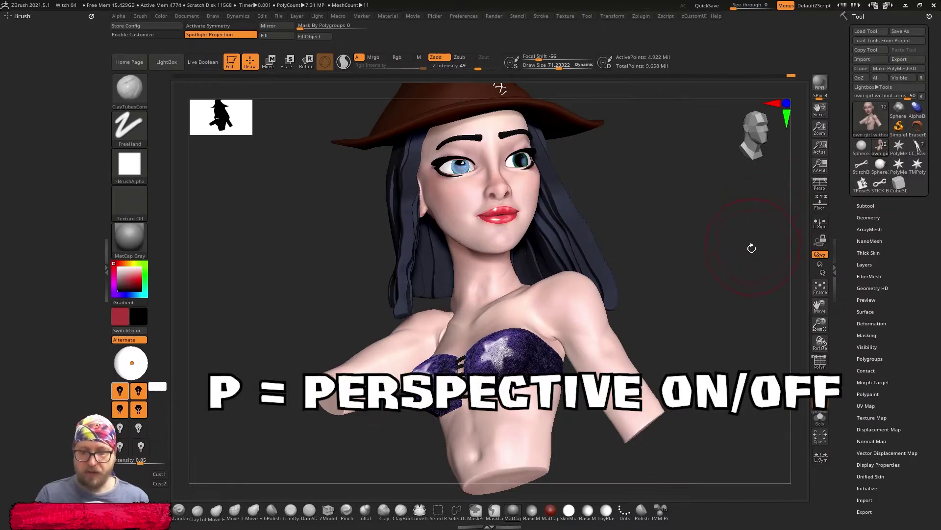
pyautogui.press('p')
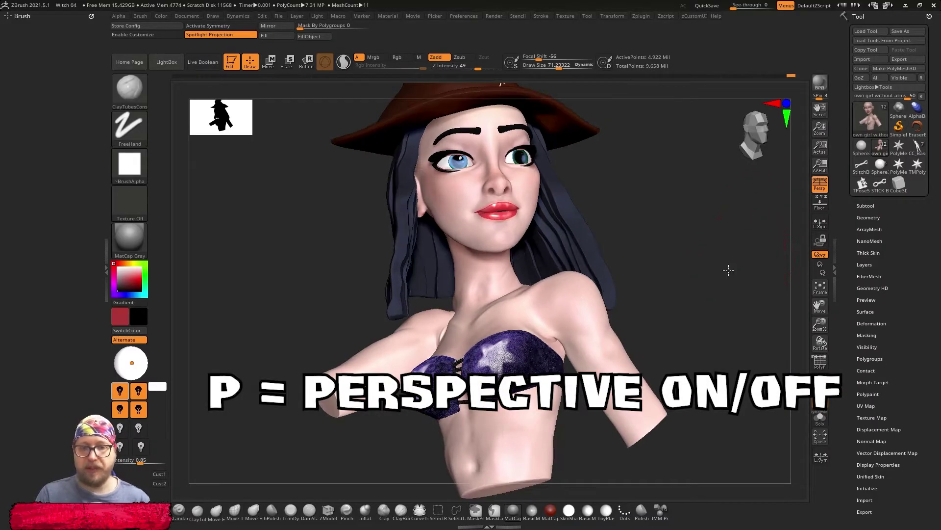
pyautogui.moveTo(728, 270); pyautogui.dragTo(710, 314)
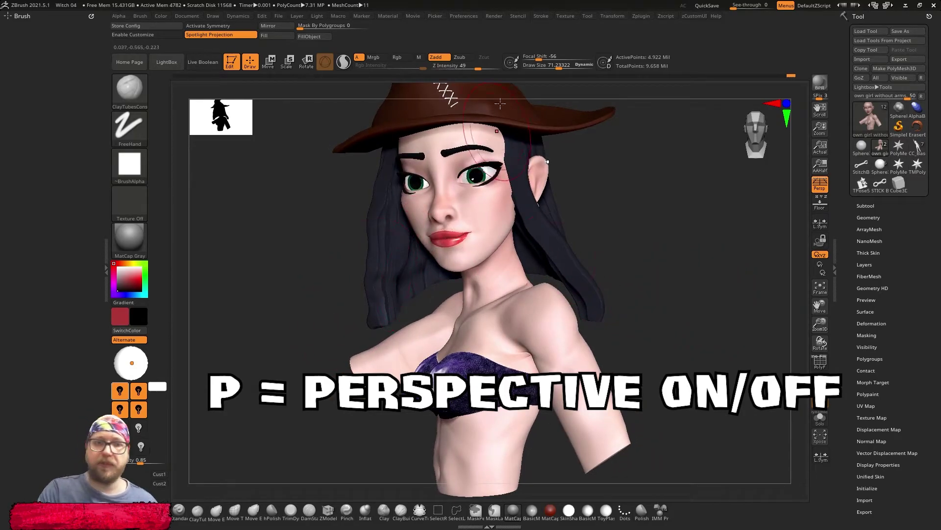
pyautogui.click(195, 17)
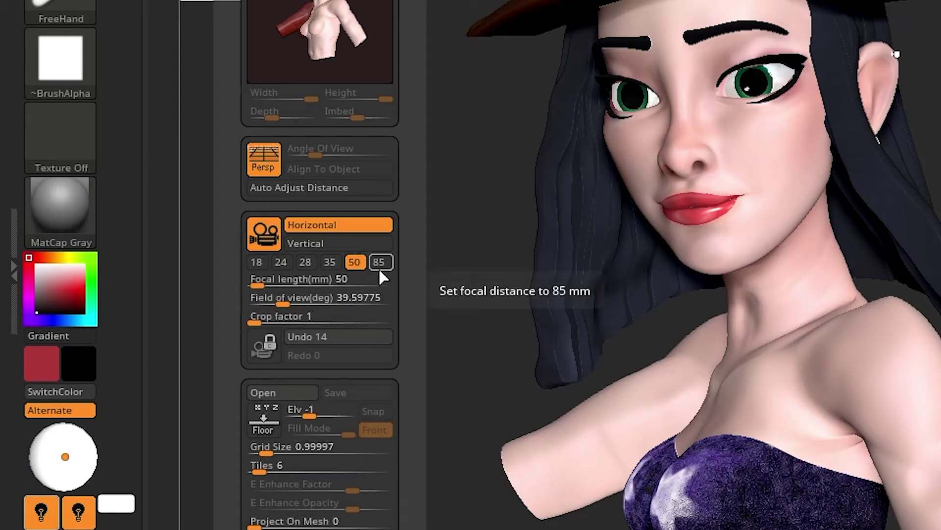
# Step: Compare focal lengths of 85, 35 and 18 mm, then reset to 50 and settle on 85 mm
pyautogui.click(379, 271)
pyautogui.click(328, 270)
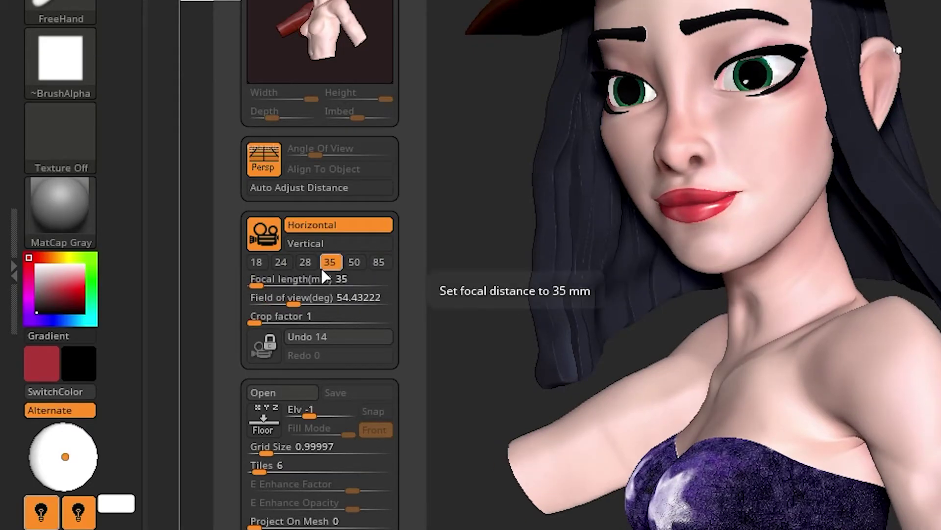
pyautogui.click(281, 264)
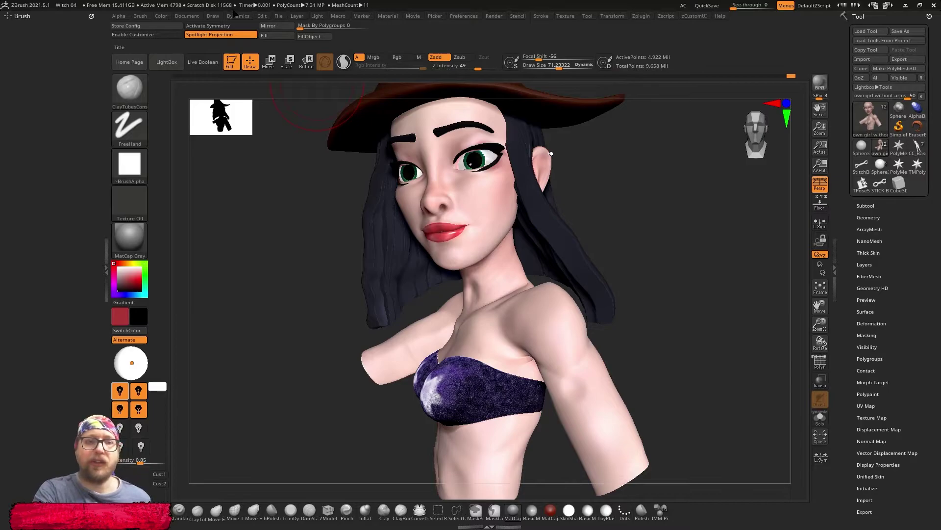
pyautogui.click(217, 14)
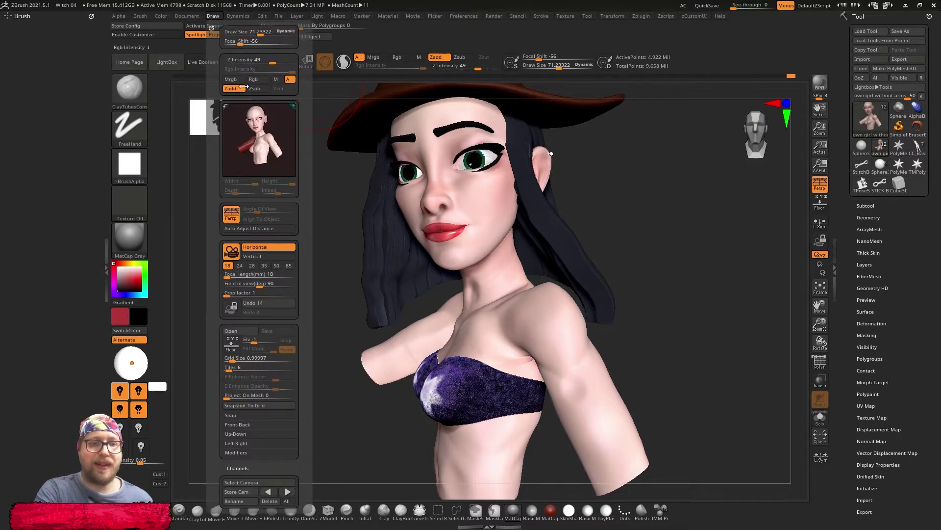
pyautogui.click(278, 266)
pyautogui.click(287, 266)
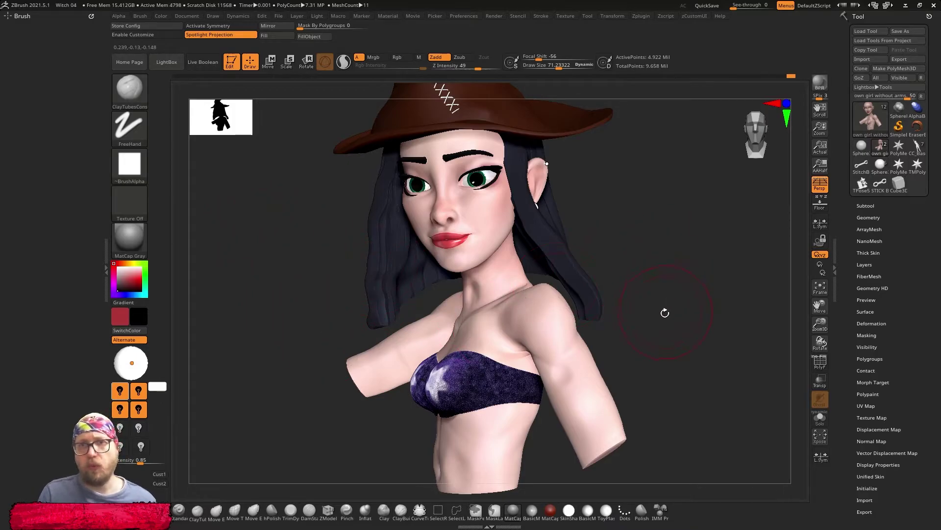
# Step: Turn the bust to face forward and switch perspective off
pyautogui.moveTo(673, 323); pyautogui.dragTo(734, 282)
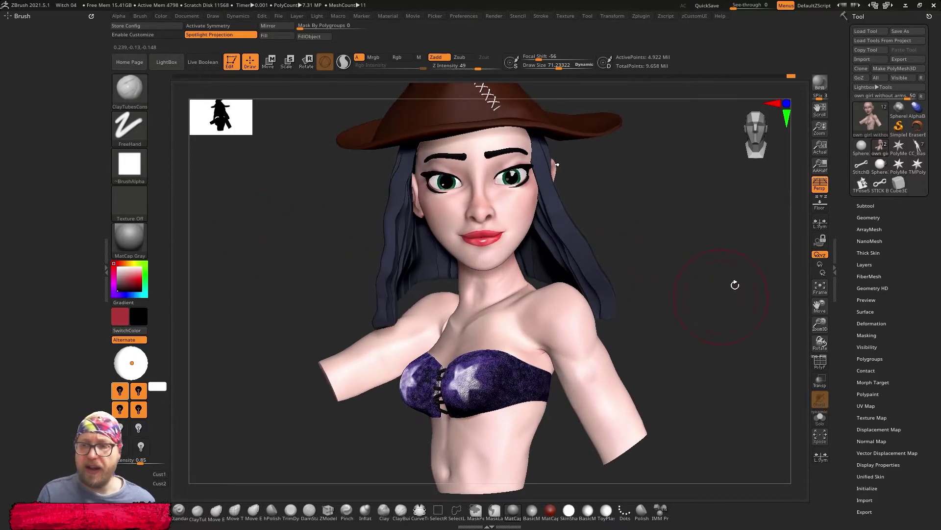
pyautogui.click(820, 184)
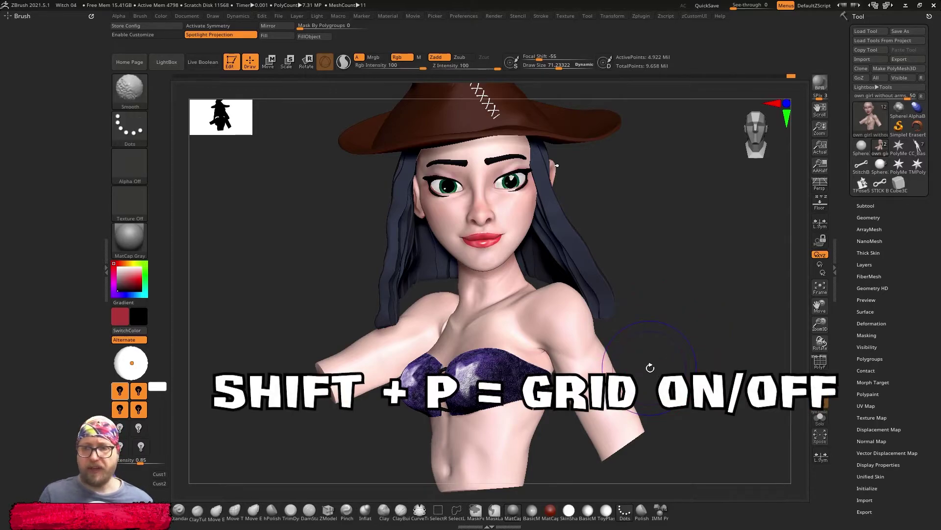
pyautogui.hotkey('shift', 'p')
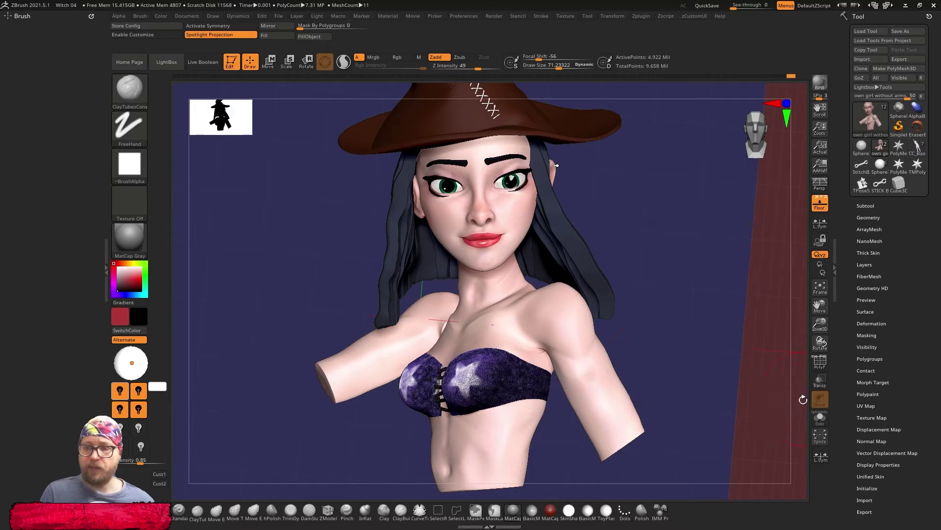
pyautogui.moveTo(805, 394)
pyautogui.mouseDown()
pyautogui.moveTo(782, 282)
pyautogui.moveTo(668, 469)
pyautogui.mouseUp()
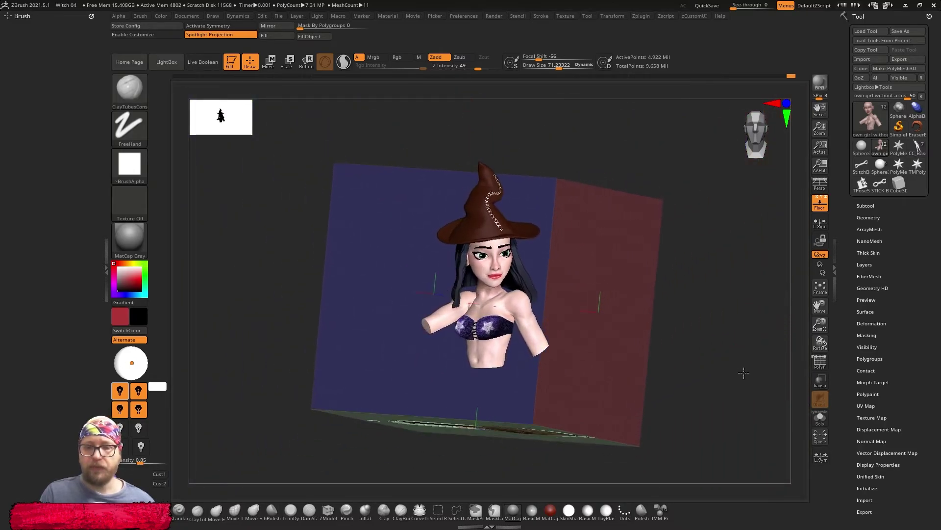
pyautogui.click(825, 199)
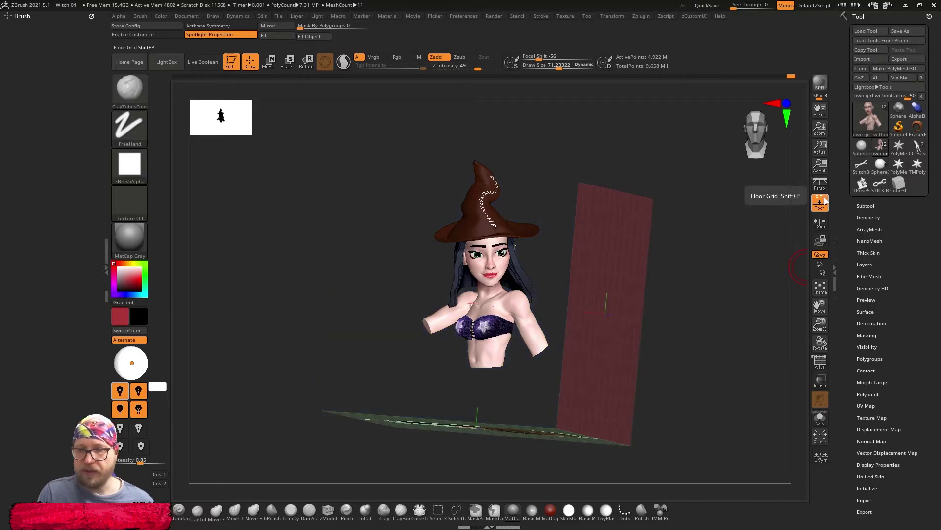
pyautogui.click(822, 202)
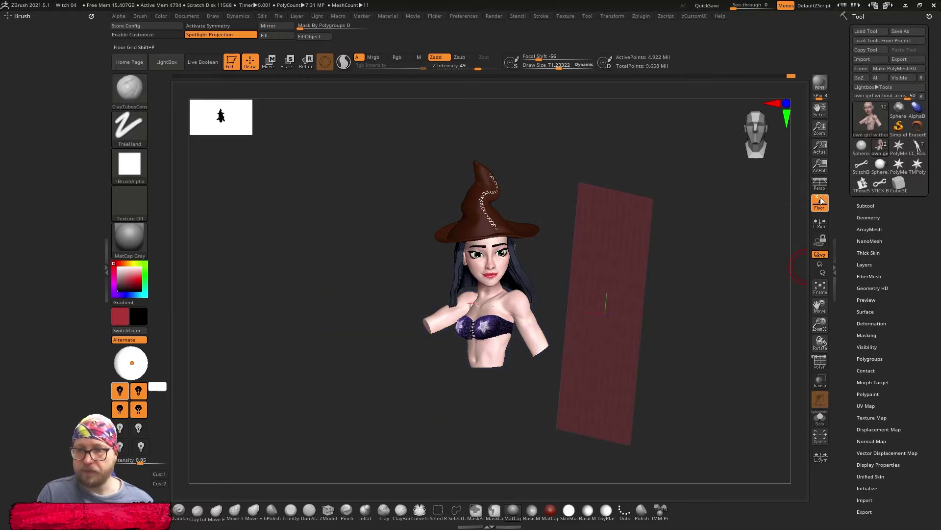
pyautogui.moveTo(757, 269); pyautogui.dragTo(740, 305)
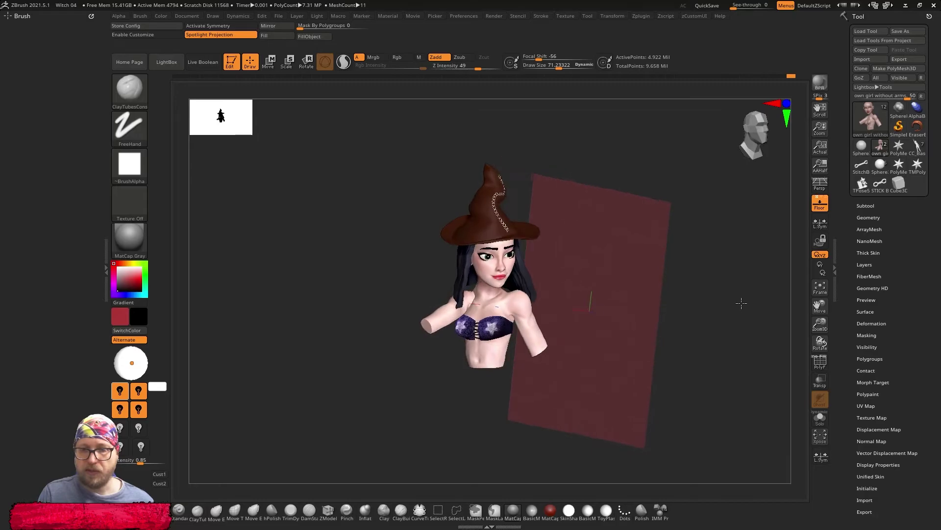
pyautogui.click(820, 203)
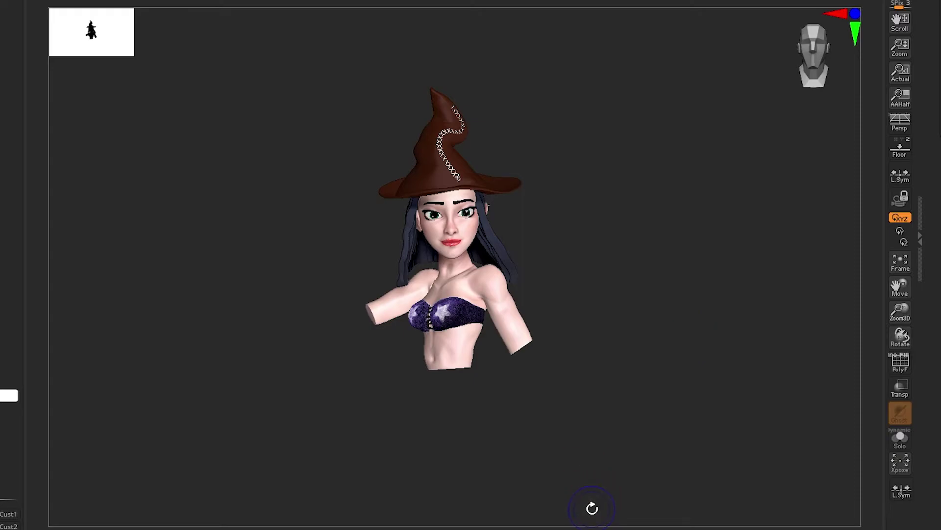
# Step: Show PolyFrame on the framed bust and switch to the own hair subtool from the list
pyautogui.hotkey('shift', 'f')
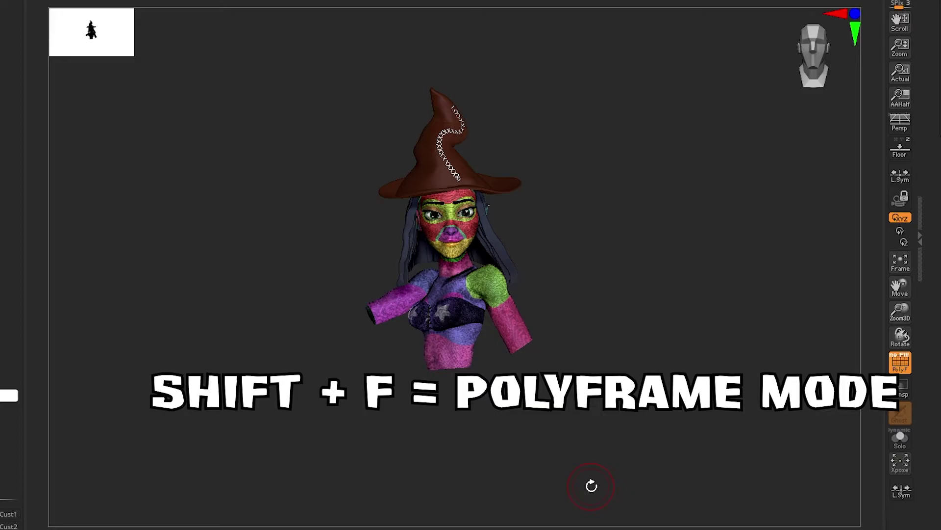
pyautogui.press('f')
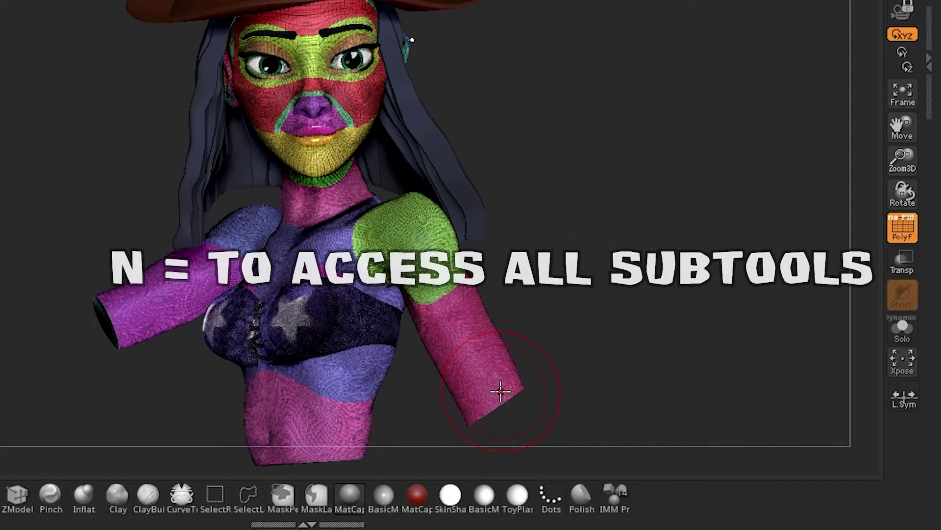
pyautogui.press('n')
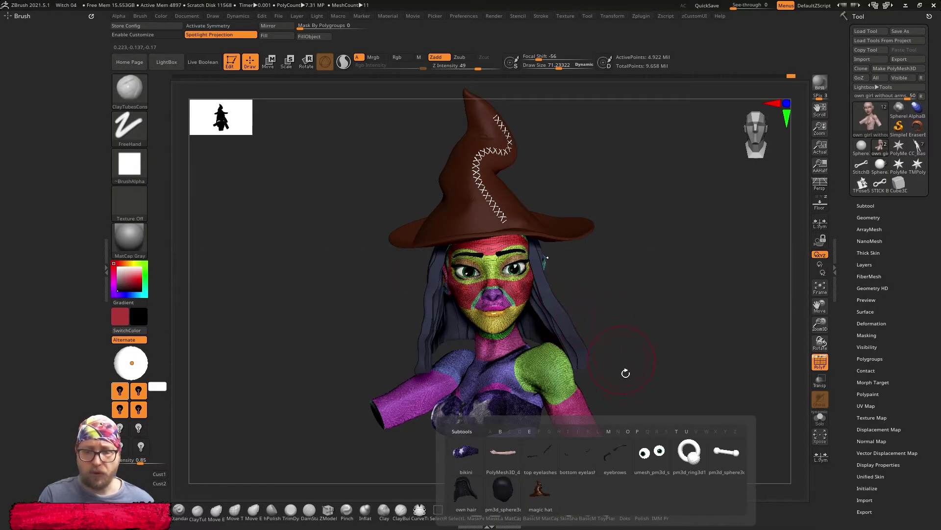
pyautogui.click(468, 492)
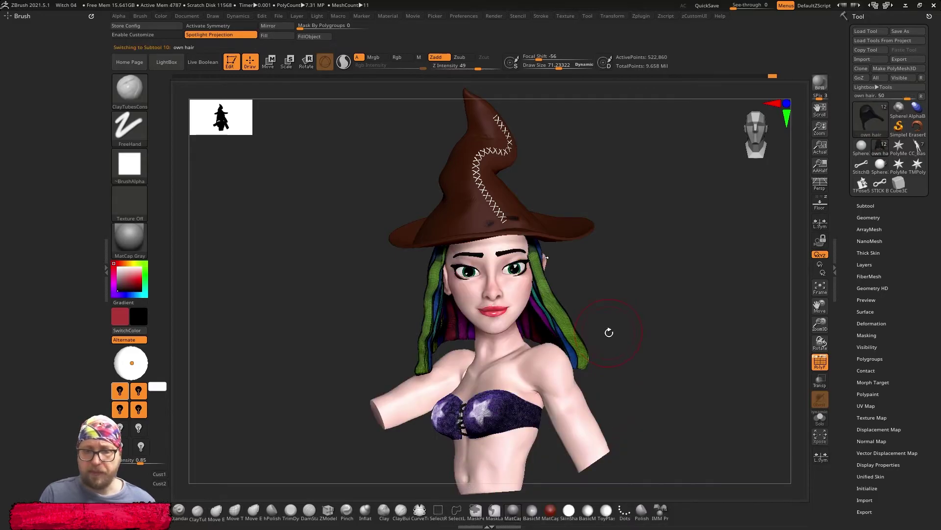
# Step: Make the magic hat the subtool being edited
pyautogui.press('space')
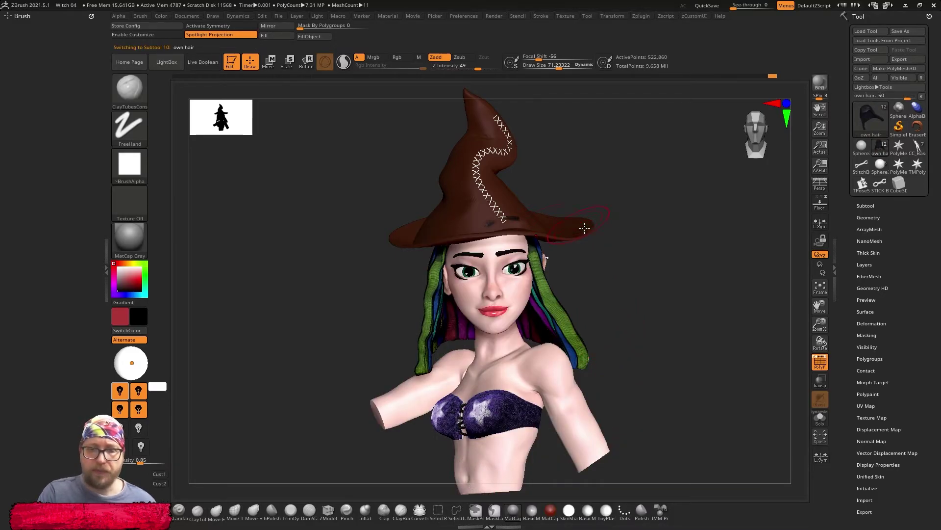
pyautogui.press('space')
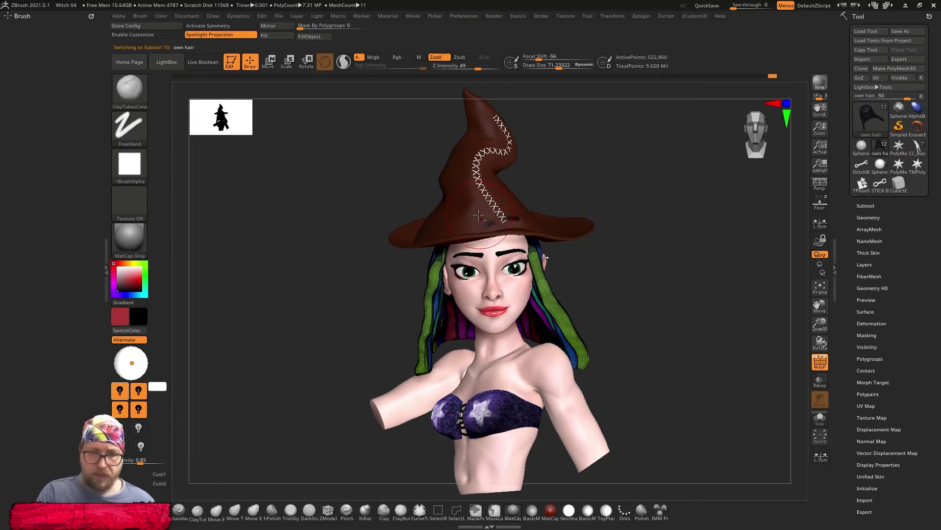
pyautogui.keyDown('alt'); pyautogui.click(475, 214); pyautogui.keyUp('alt')
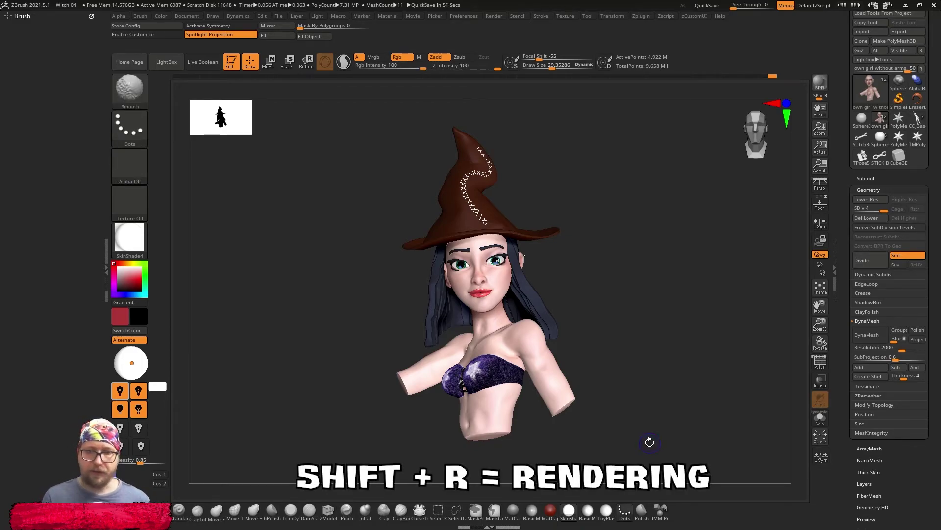
# Step: Render the witch bust twice with the best-preview renderer (Shift+R and the BPR button)
pyautogui.hotkey('shift', 'r')
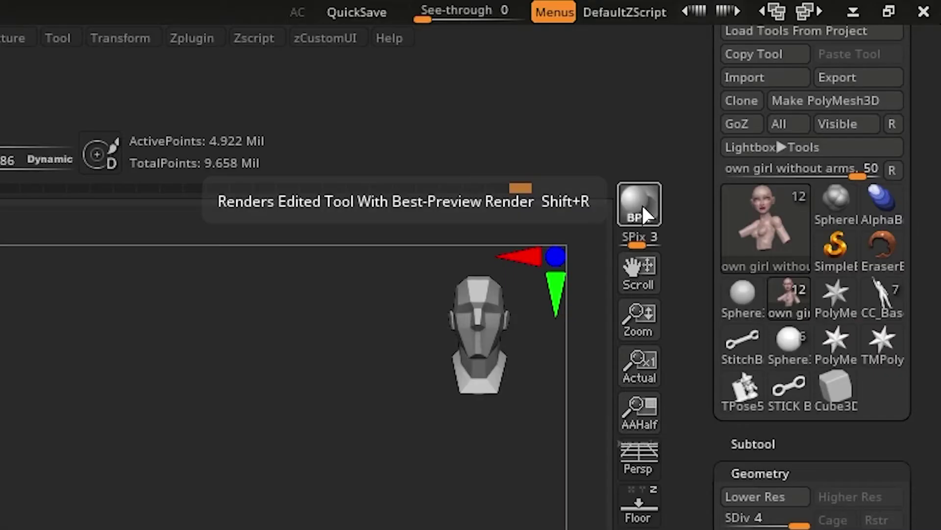
pyautogui.click(641, 211)
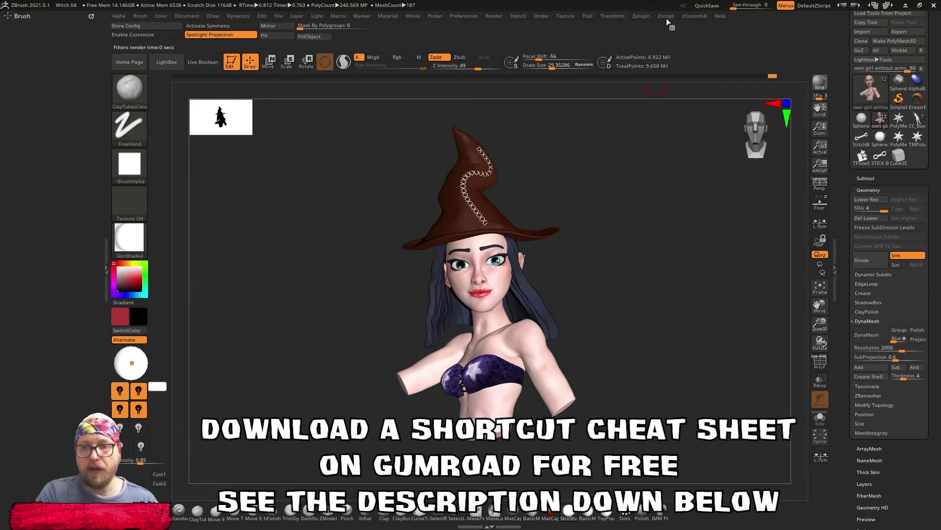
# Step: Show the ZBrush To Photoshop CC export options from the Zplugin palette
pyautogui.click(667, 19)
pyautogui.moveTo(695, 15)
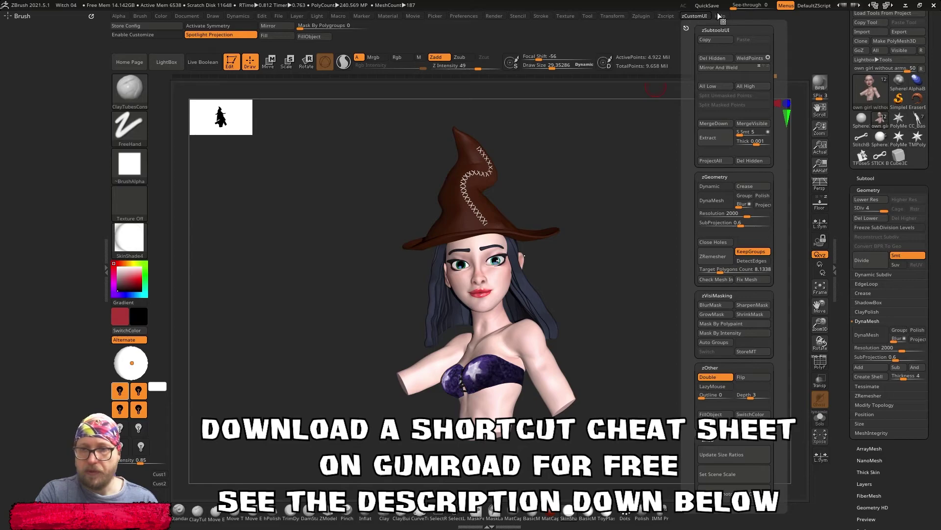
pyautogui.click(647, 18)
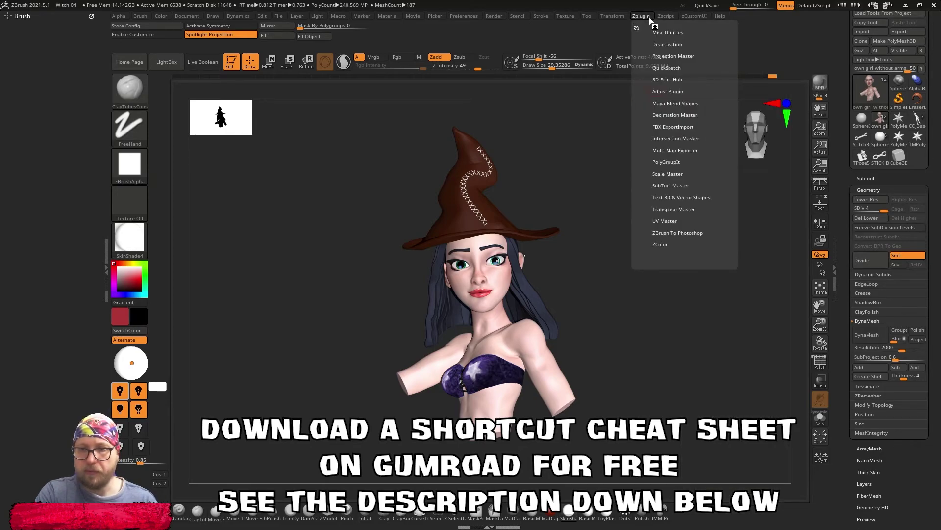
pyautogui.click(689, 232)
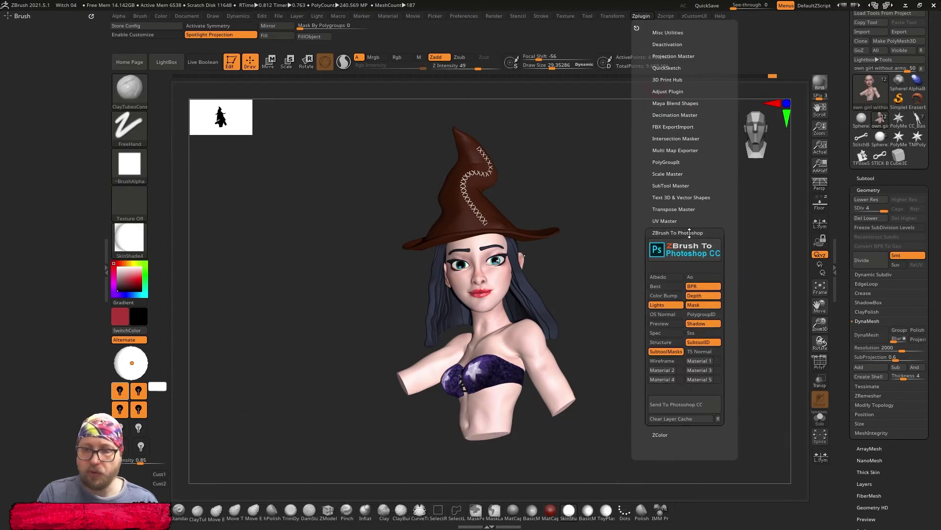